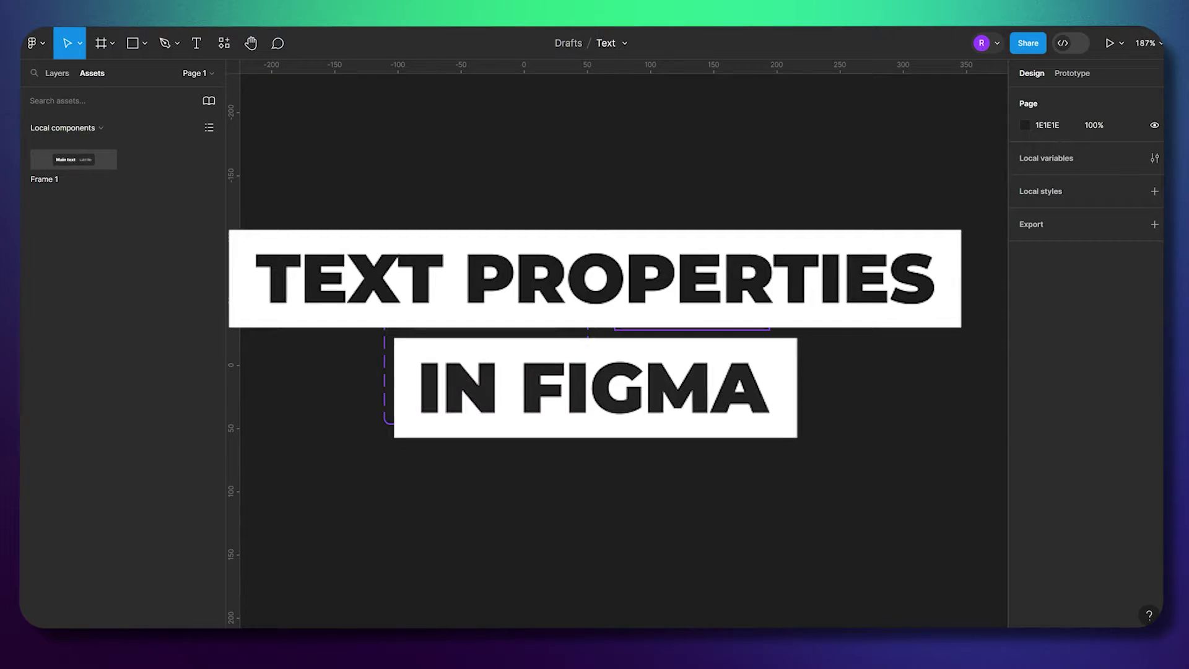
# Step: Nudge the Frame 1 component set left and the button instance right, then duplicate the instance
pyautogui.click(670, 308)
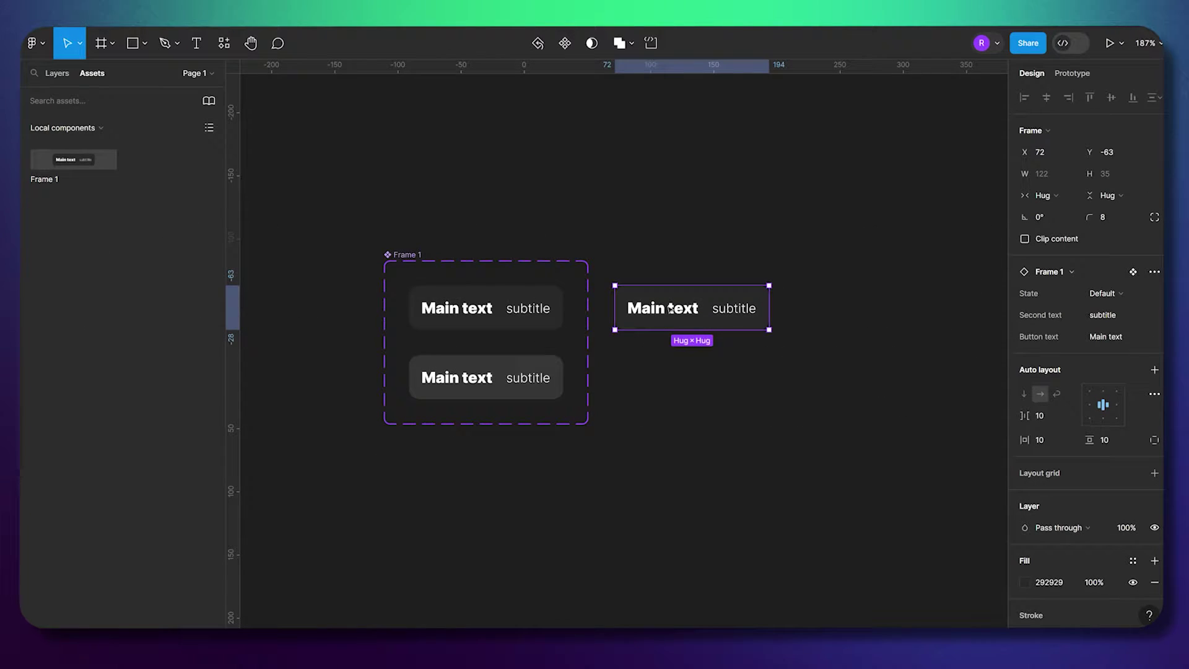
pyautogui.click(655, 360)
pyautogui.moveTo(412, 255); pyautogui.dragTo(399, 254)
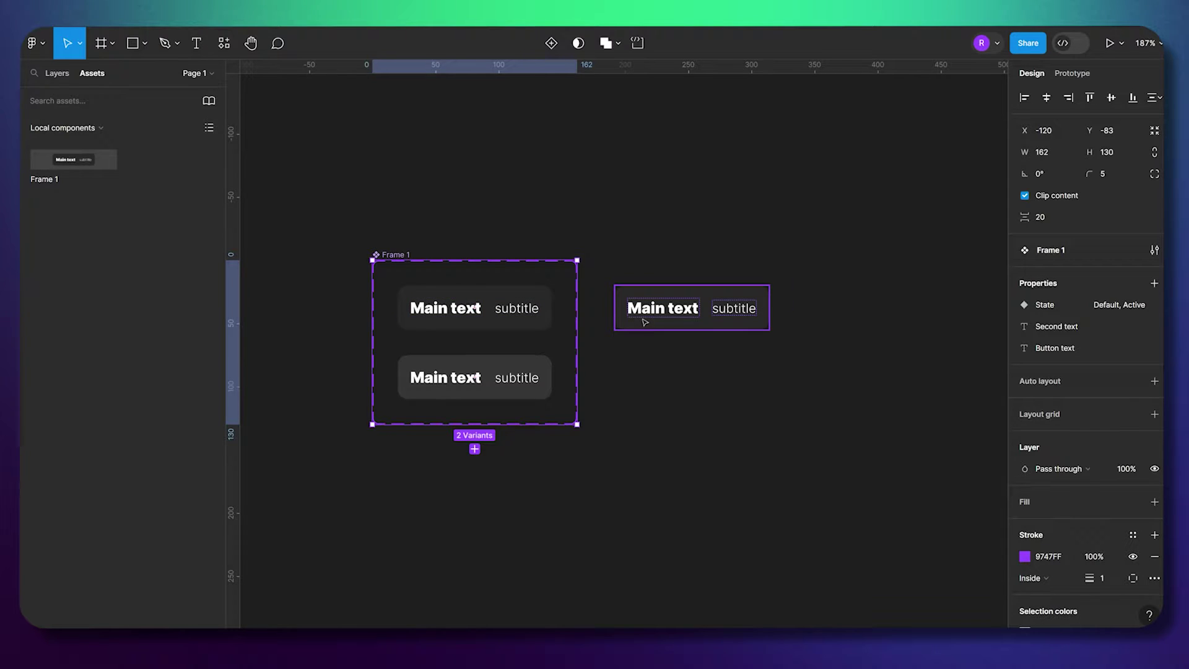
pyautogui.moveTo(667, 327); pyautogui.dragTo(679, 325)
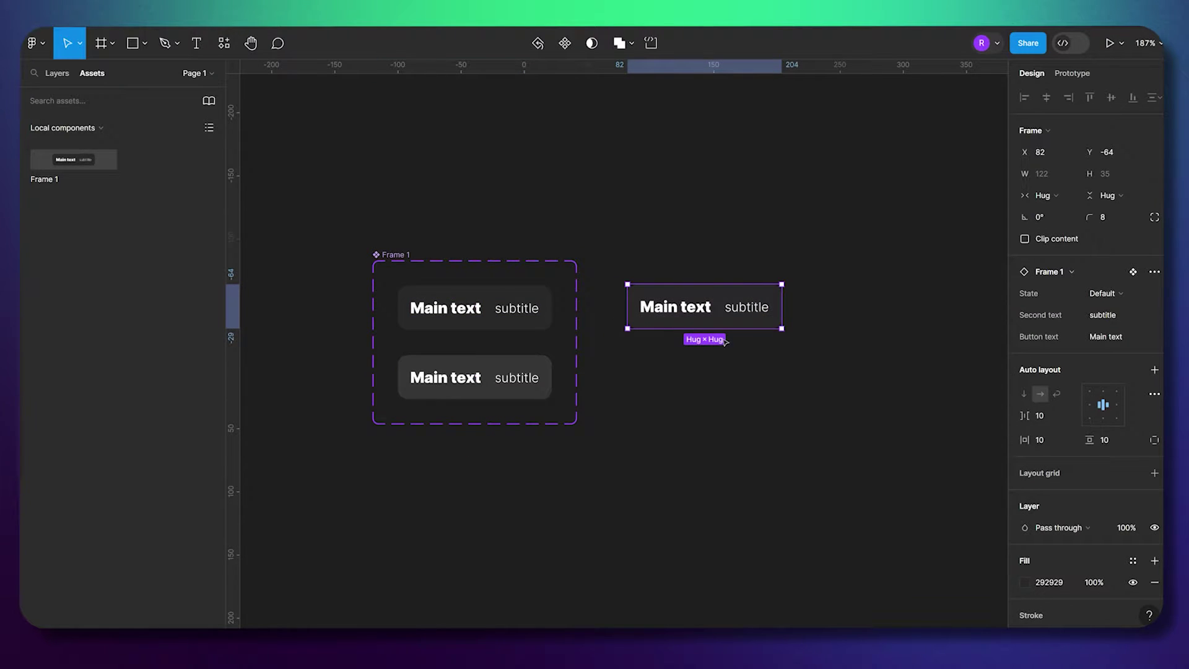
pyautogui.hotkey('ctrl', 'd')
pyautogui.click(833, 371)
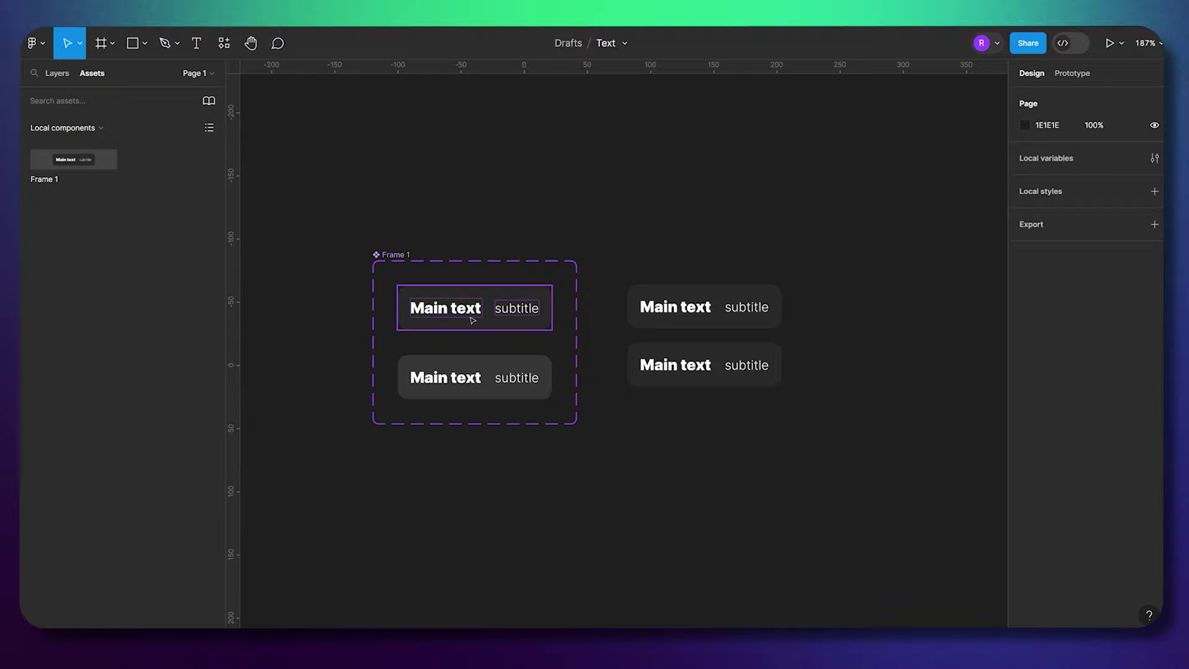
pyautogui.click(458, 315)
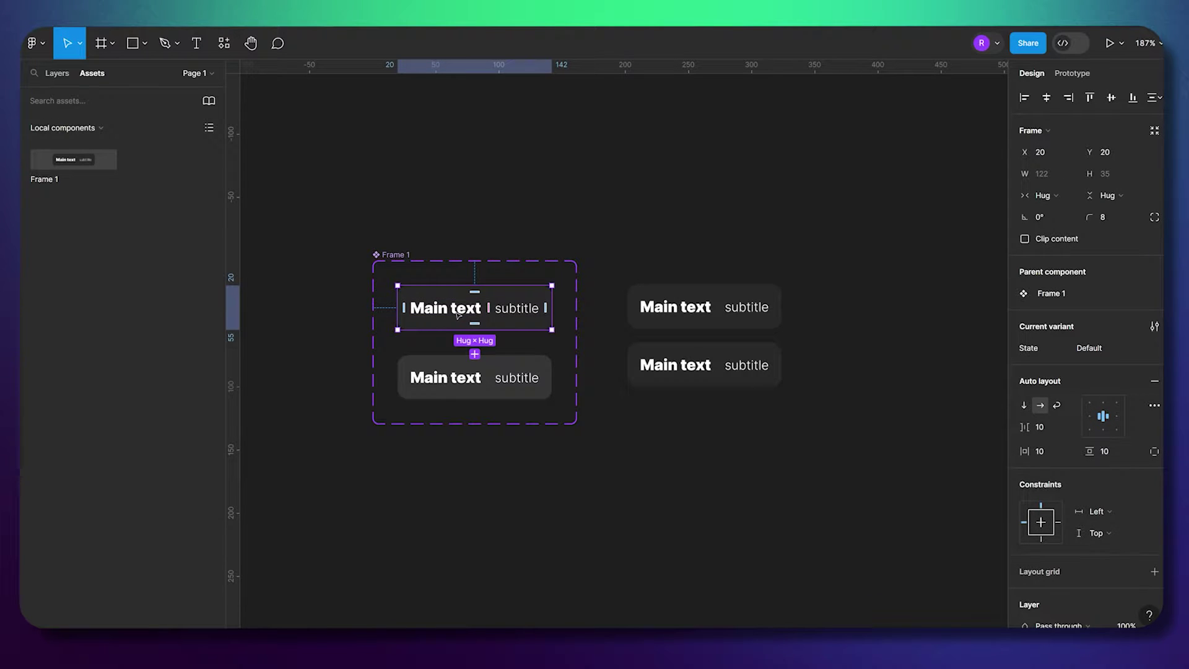
pyautogui.click(178, 43)
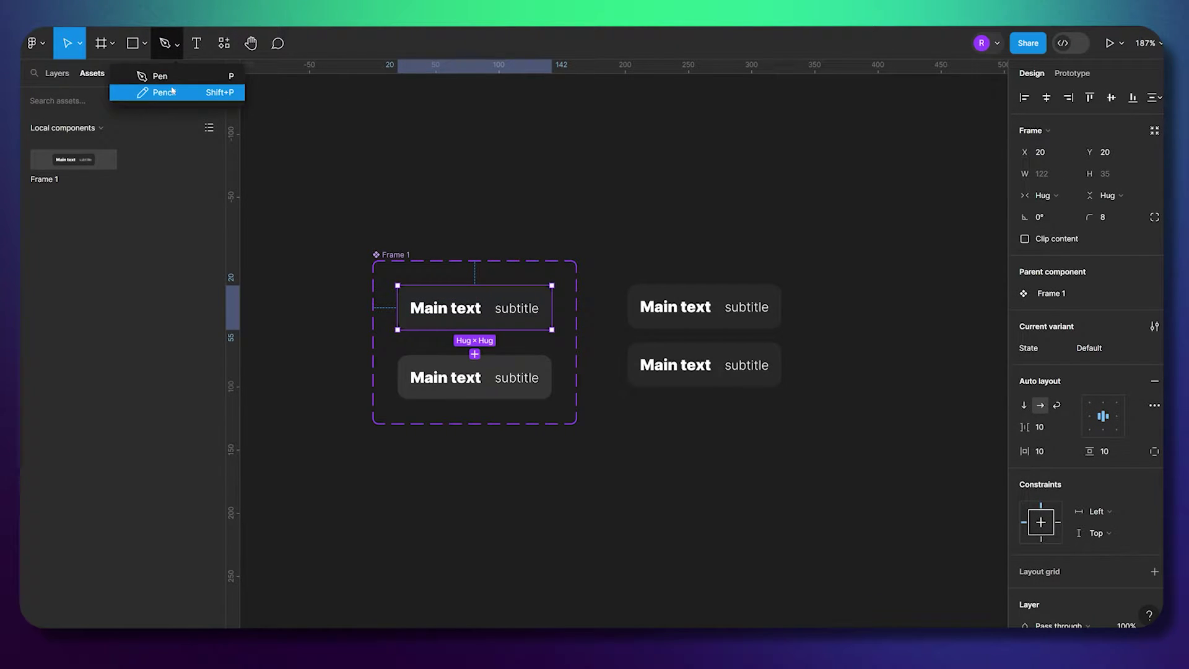
pyautogui.click(175, 94)
pyautogui.moveTo(509, 280)
pyautogui.mouseDown()
pyautogui.moveTo(628, 206)
pyautogui.moveTo(677, 266)
pyautogui.moveTo(661, 277)
pyautogui.moveTo(695, 249)
pyautogui.mouseUp()
pyautogui.hotkey('ctrl', 'z')
pyautogui.hotkey('ctrl', 'z')
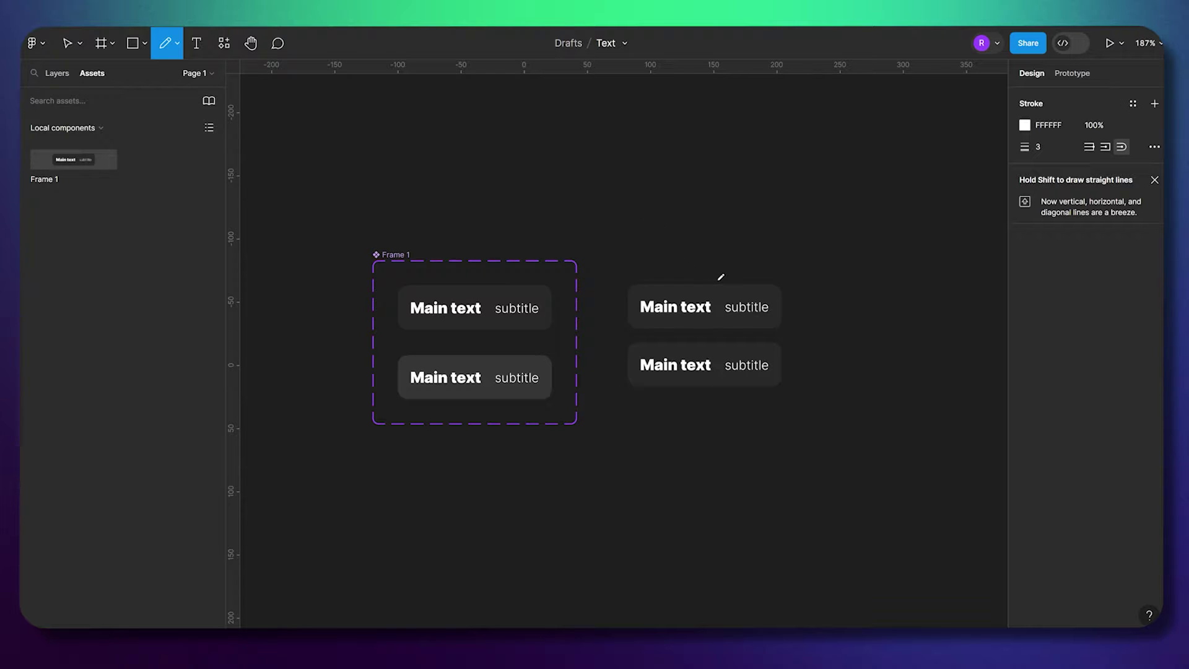
pyautogui.click(67, 43)
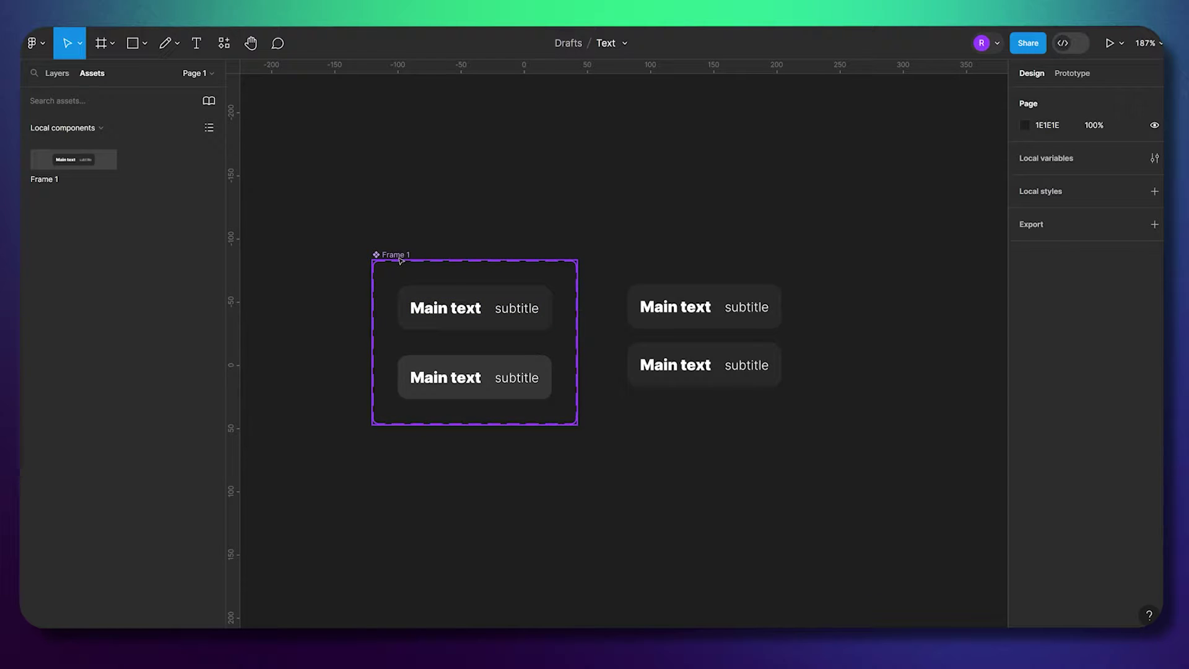
pyautogui.click(519, 299)
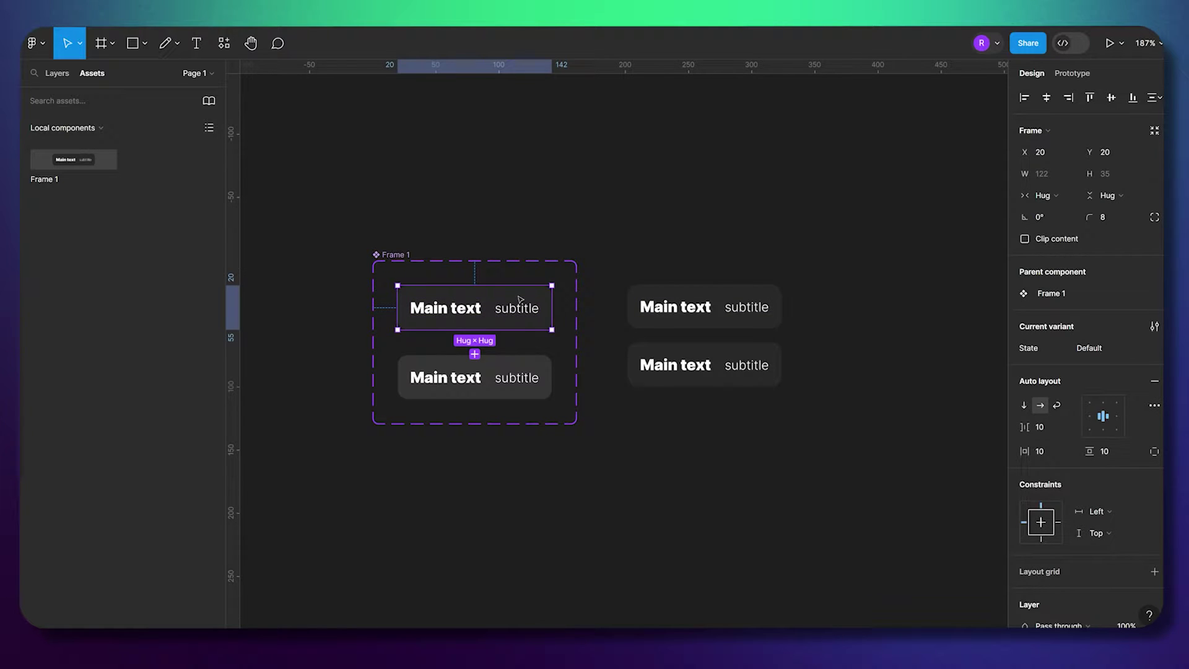
pyautogui.press('Escape')
pyautogui.click(344, 237)
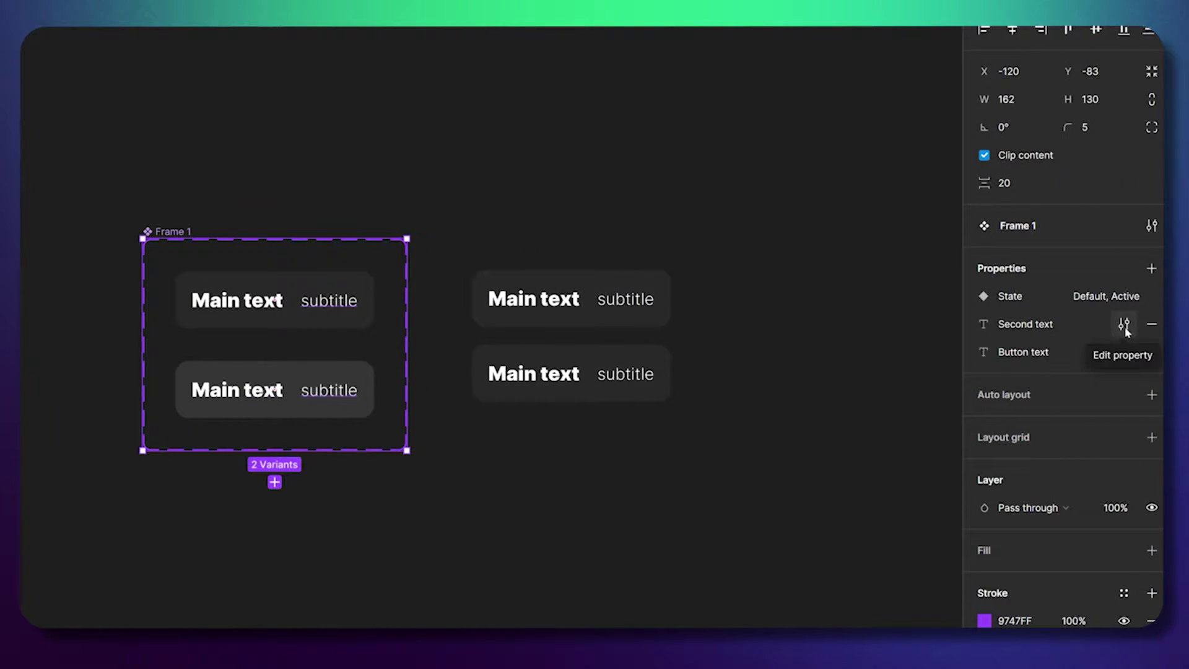
pyautogui.doubleClick(242, 308)
pyautogui.doubleClick(241, 308)
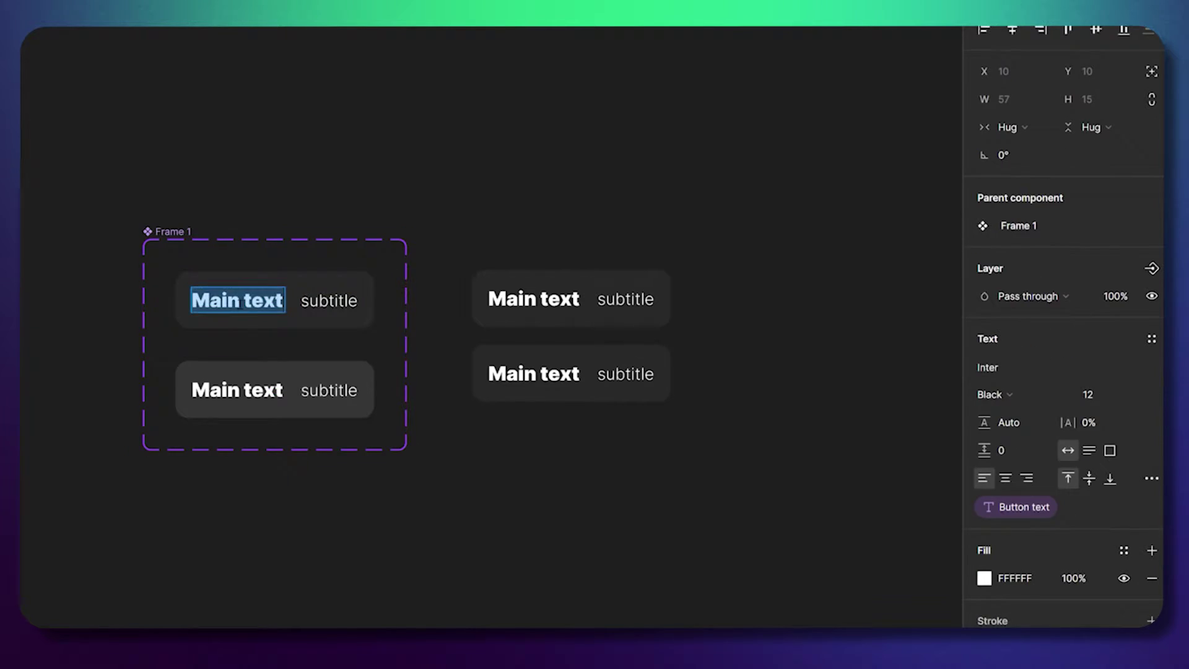
pyautogui.write('dsadsa')
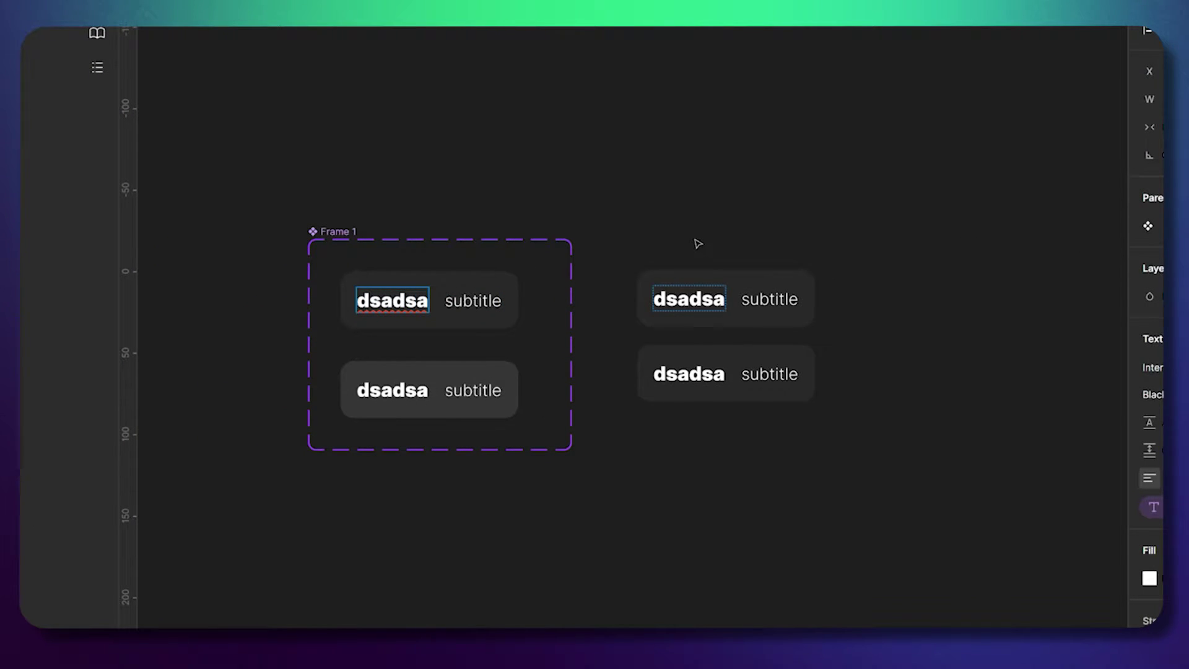
pyautogui.press('super+z')
pyautogui.press('super+z')
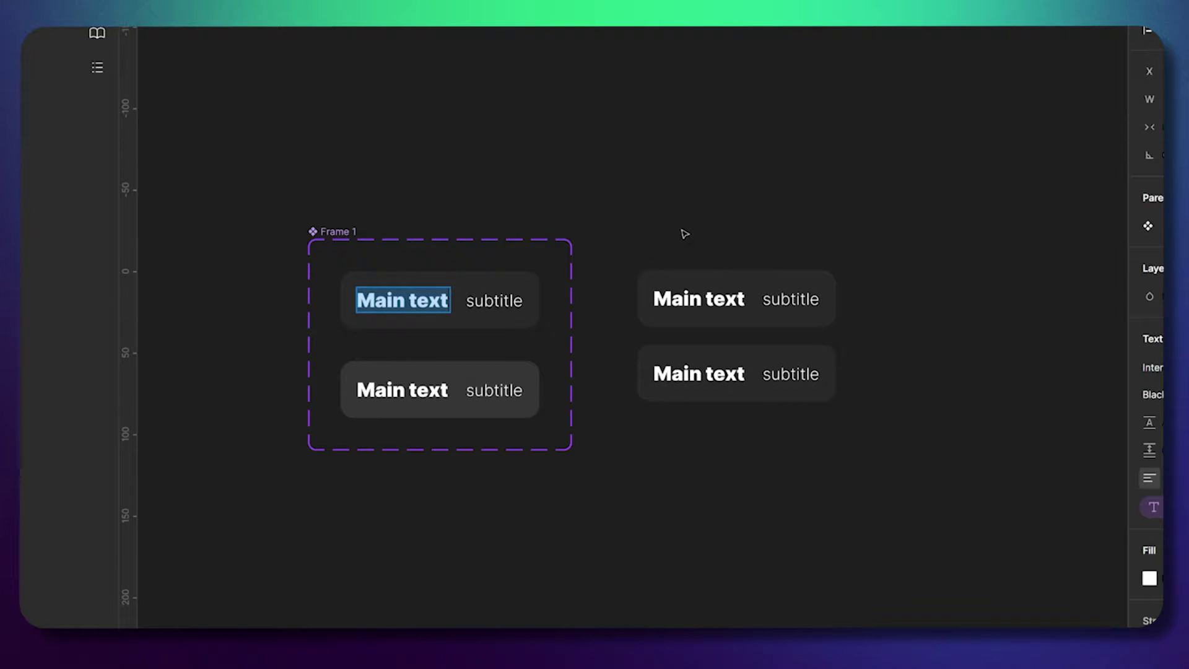
pyautogui.press('Escape')
pyautogui.press('Escape')
pyautogui.press('Escape')
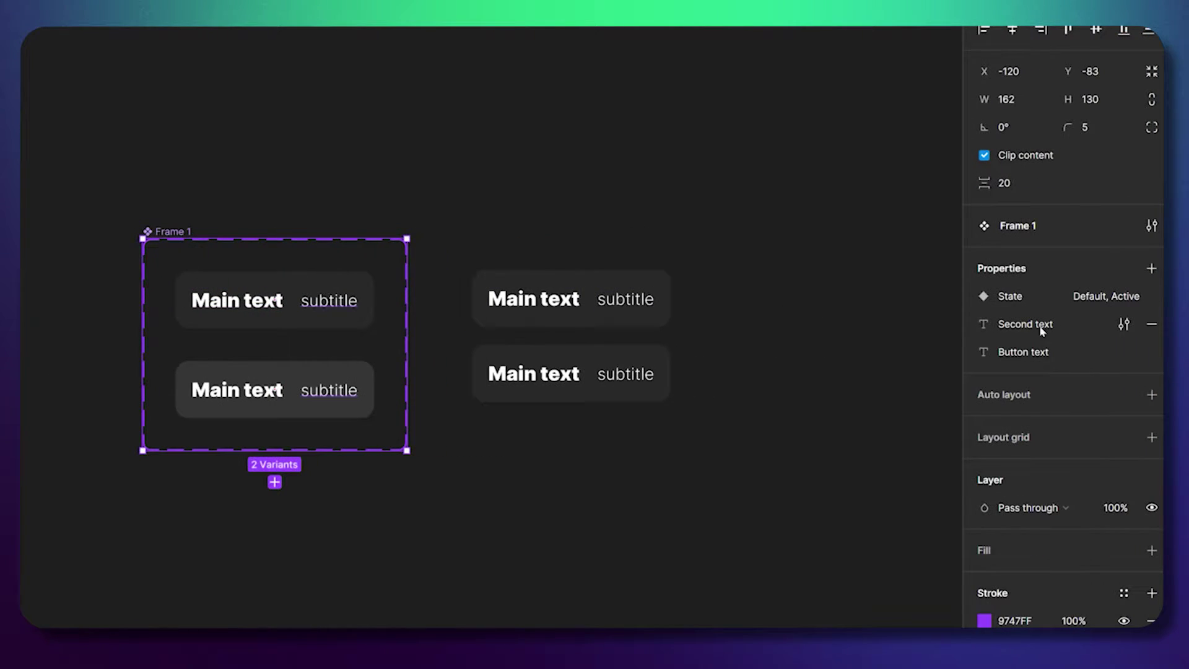
# Step: Change the Second text property's default value to 'Test text'
pyautogui.click(1124, 324)
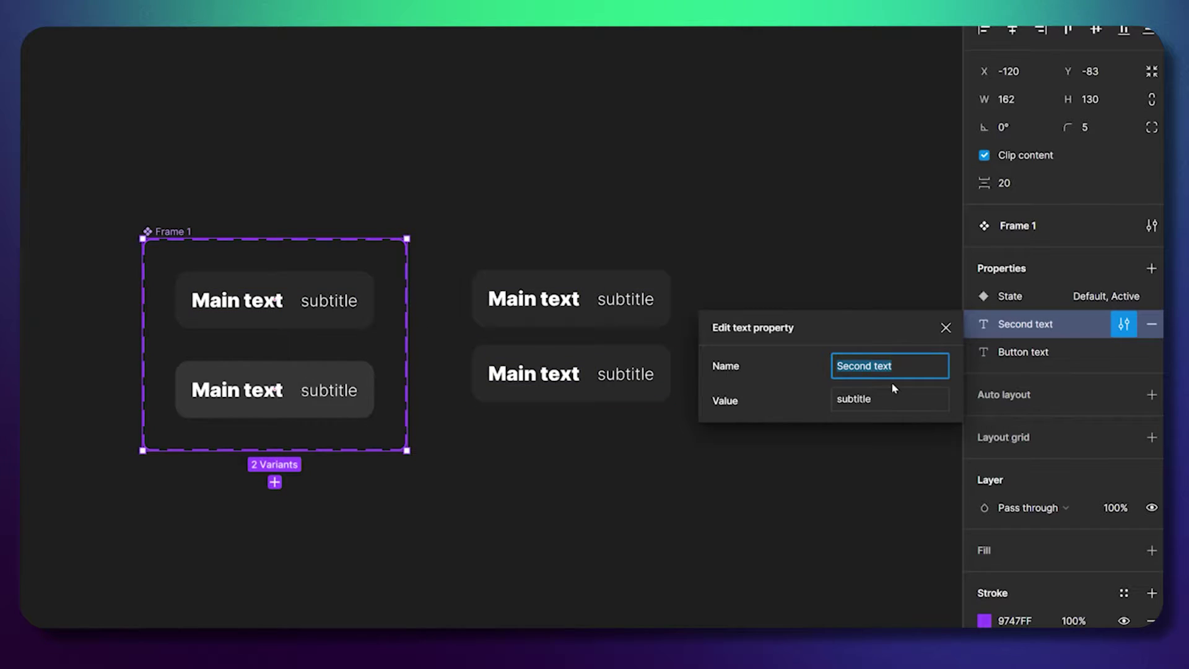
pyautogui.click(881, 399)
pyautogui.write('Test te')
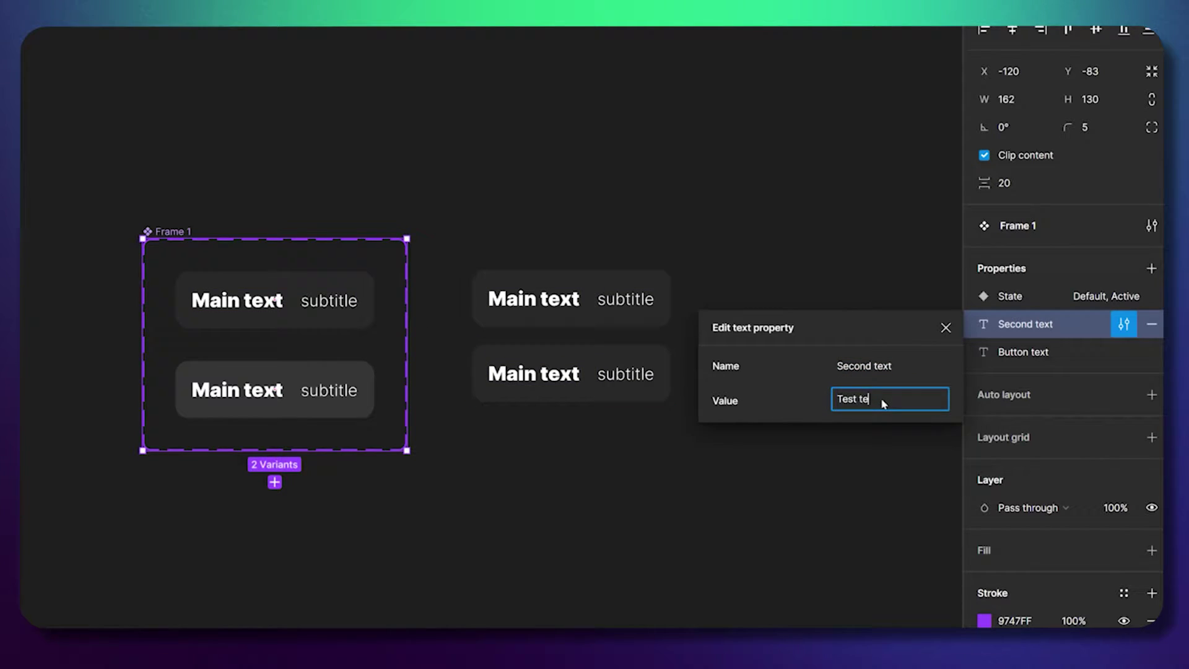
pyautogui.write('xt')
pyautogui.press('Return')
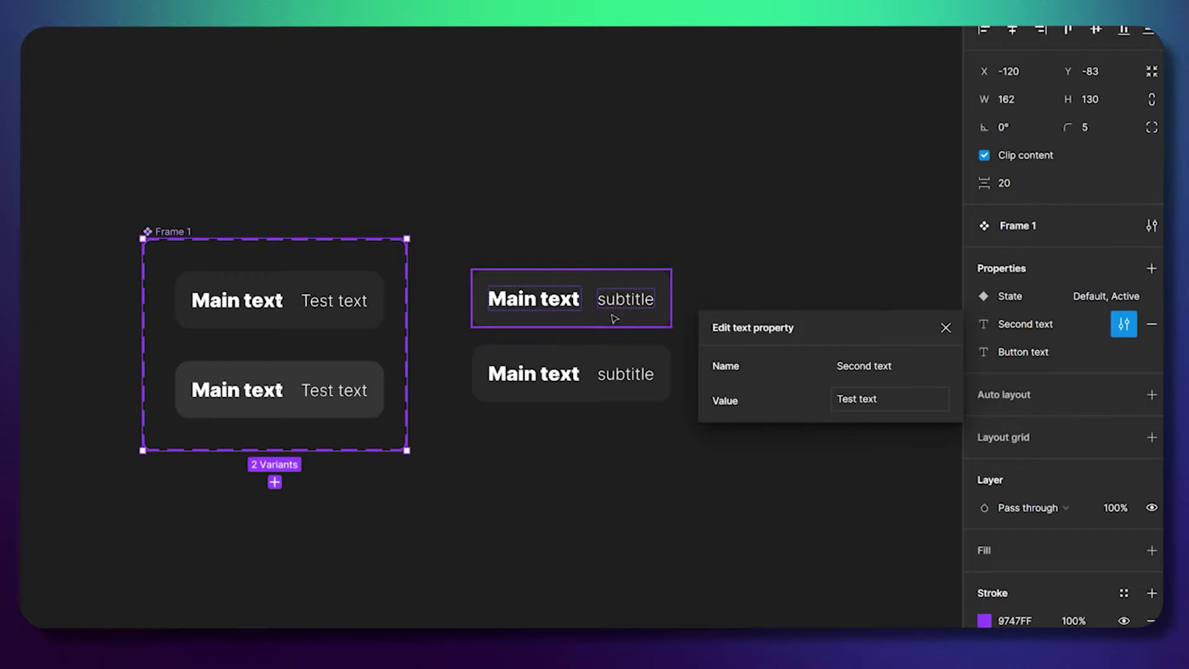
# Step: Delete the component set and both instances, leaving an empty canvas
pyautogui.click(87, 167)
pyautogui.moveTo(73, 138); pyautogui.dragTo(681, 515)
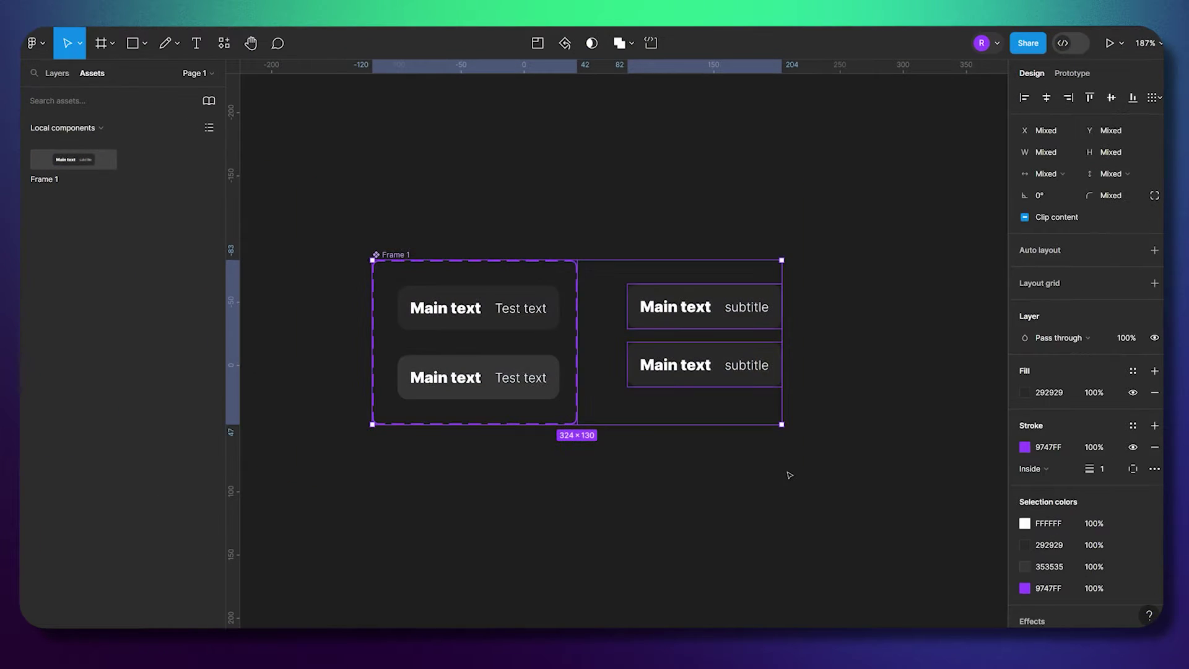
pyautogui.press('Delete')
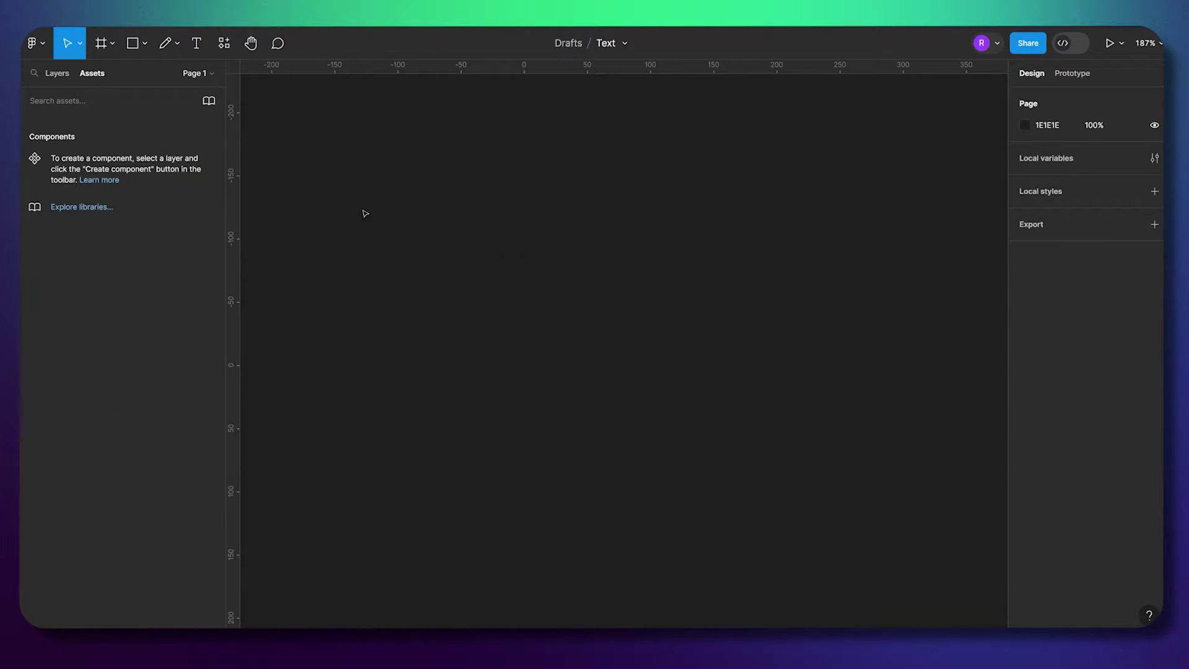
# Step: Add a 'Main text' text layer and wrap it in an auto-layout frame
pyautogui.click(196, 43)
pyautogui.click(582, 315)
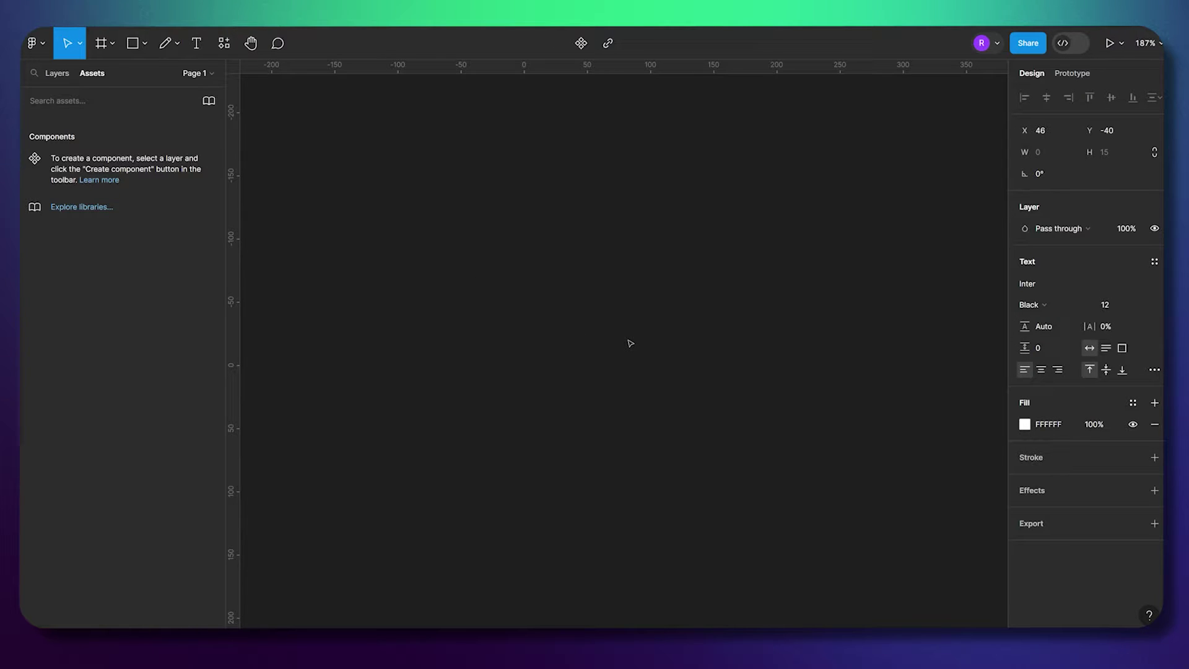
pyautogui.write('Main text')
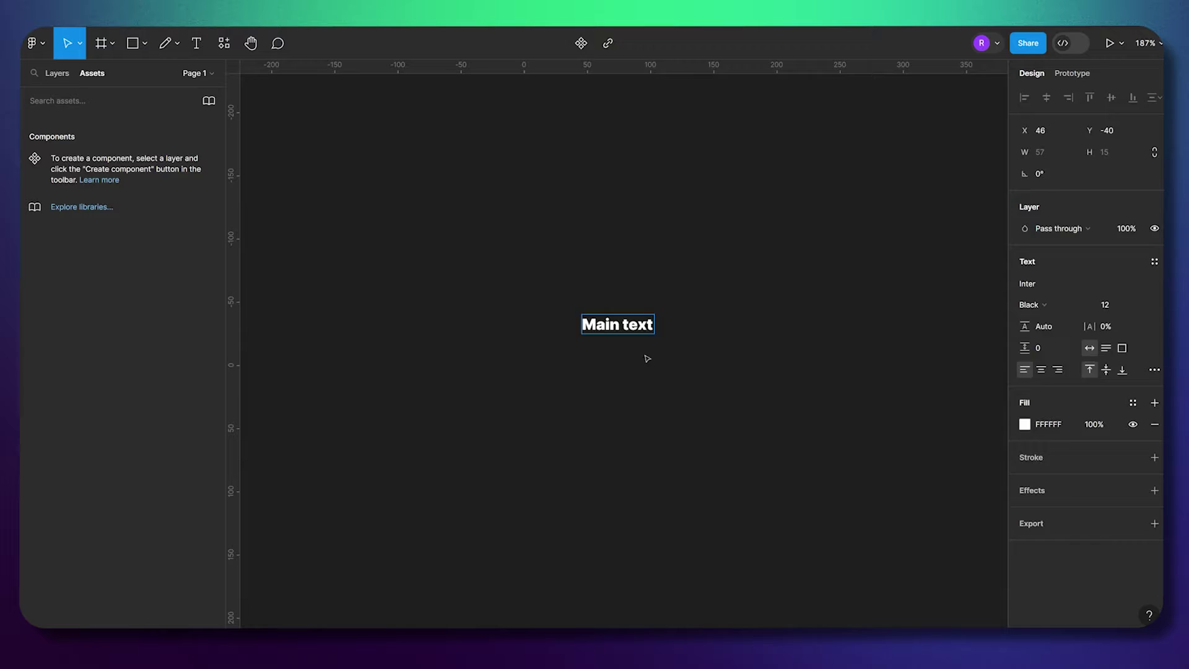
pyautogui.press('Escape')
pyautogui.hotkey('shift', 'a')
# Step: Fill the frame dark grey 2C2C2C, give it corner radius 8, and nudge it left
pyautogui.click(1154, 462)
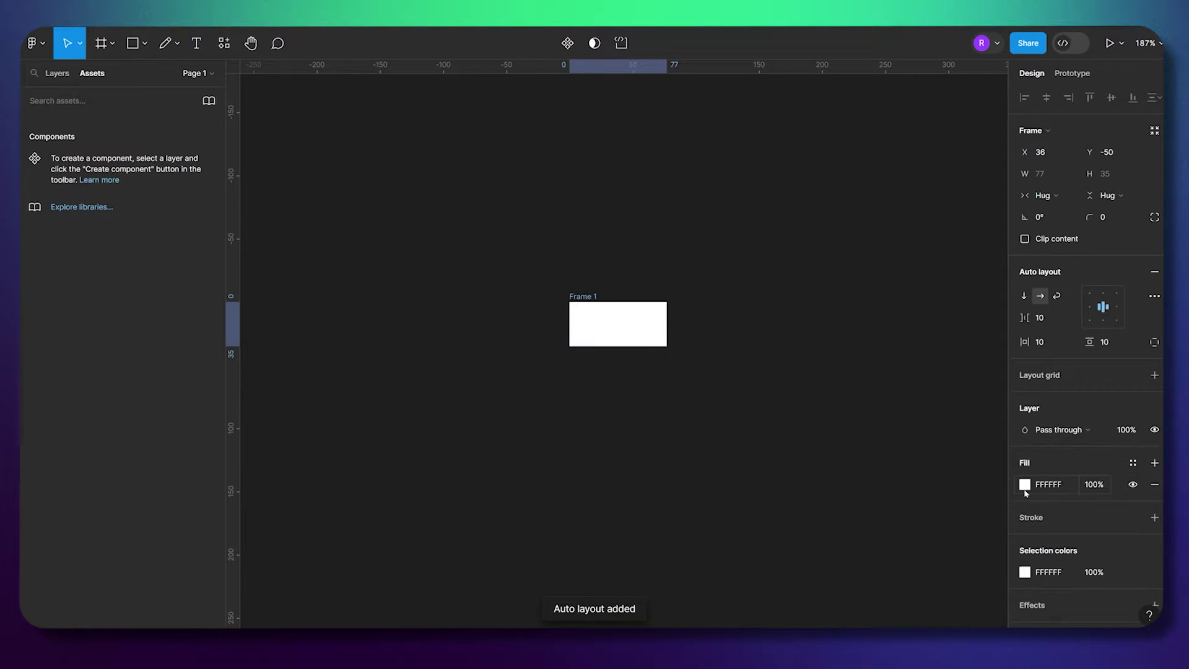
pyautogui.click(1025, 484)
pyautogui.moveTo(847, 353); pyautogui.dragTo(841, 430)
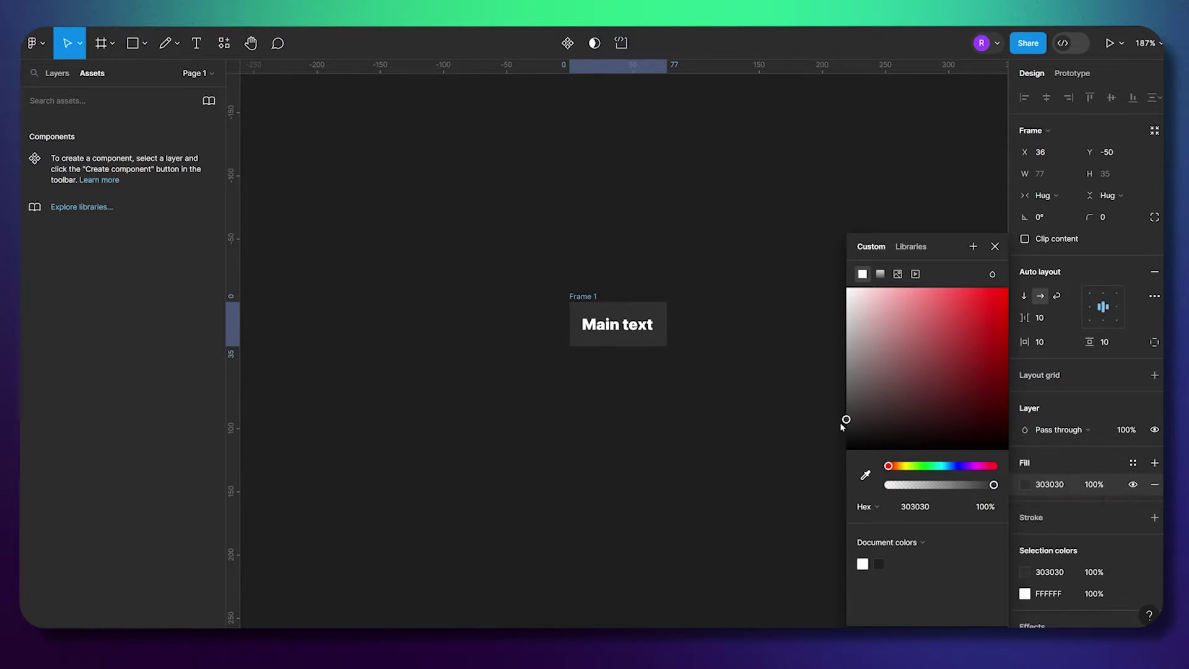
pyautogui.click(1109, 217)
pyautogui.write('8')
pyautogui.press('Return')
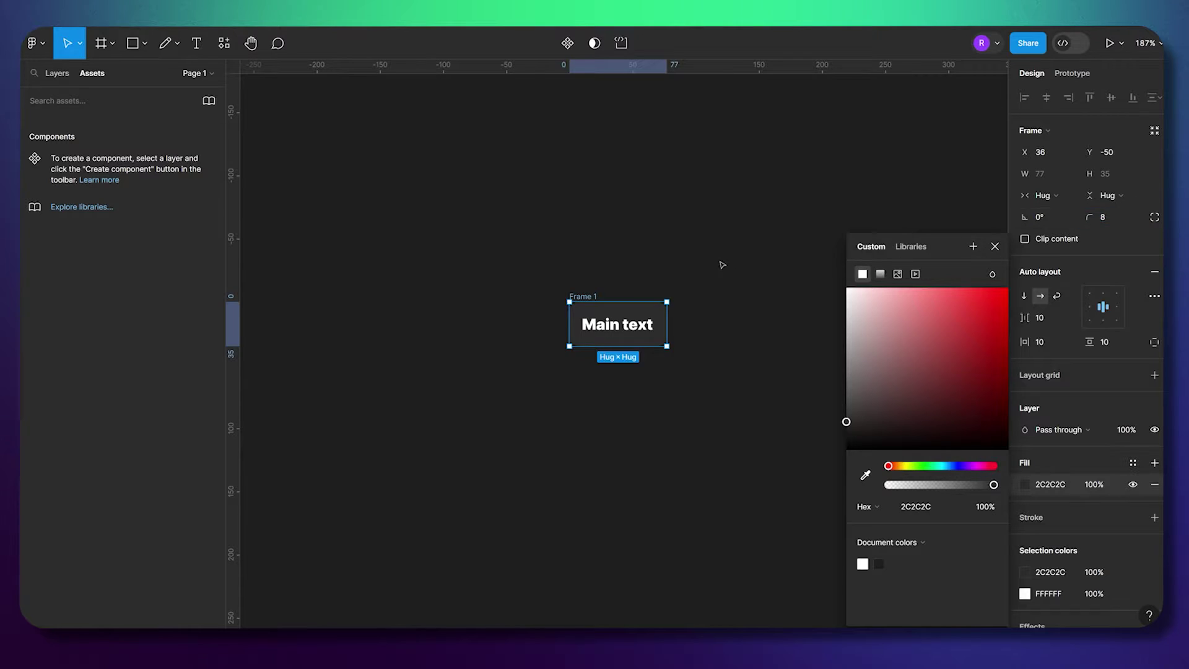
pyautogui.click(688, 265)
pyautogui.moveTo(591, 295); pyautogui.dragTo(571, 295)
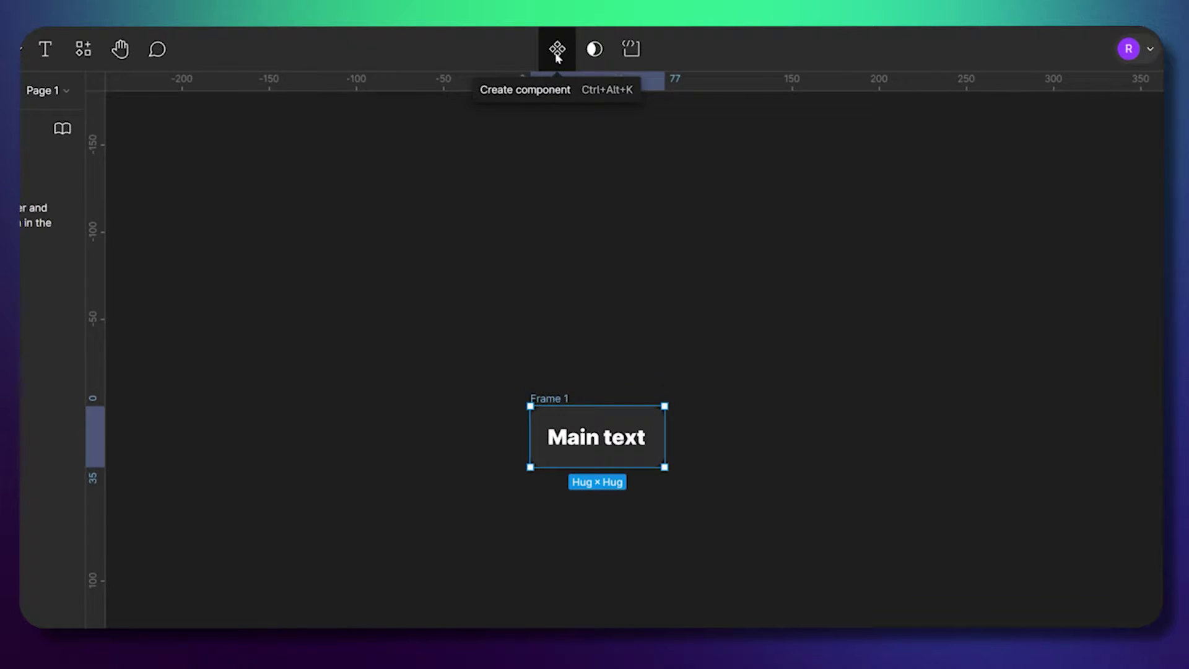
# Step: Make the frame a component with a text property 'Main text' defaulting to 'Button text'
pyautogui.click(556, 56)
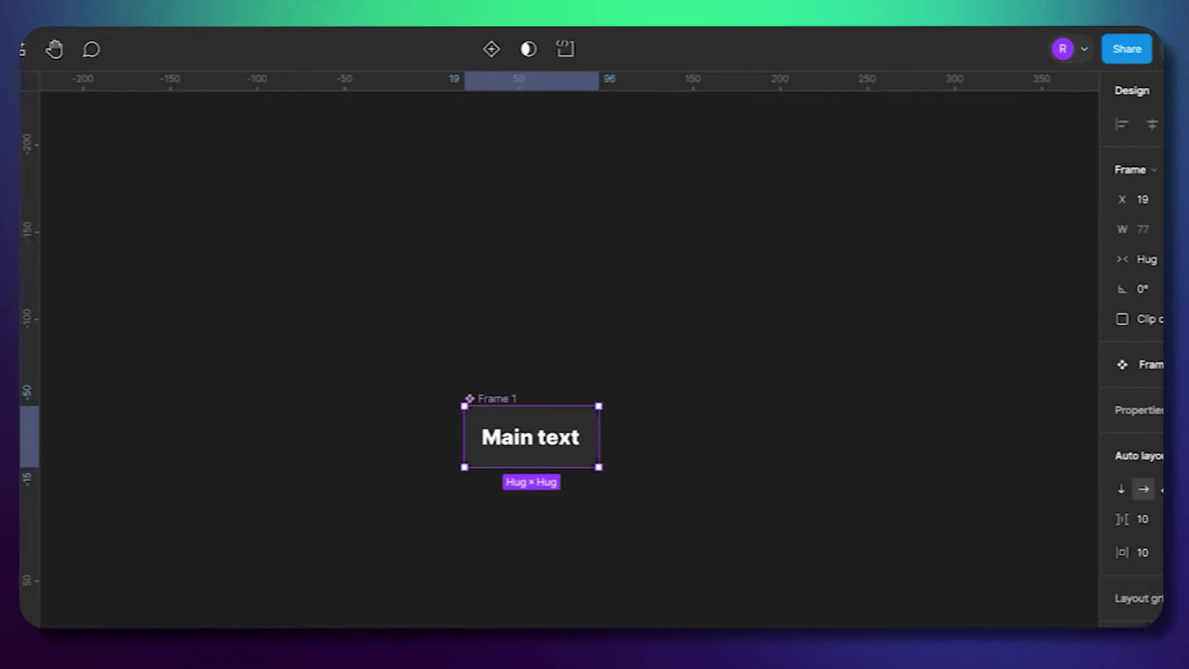
pyautogui.click(1150, 412)
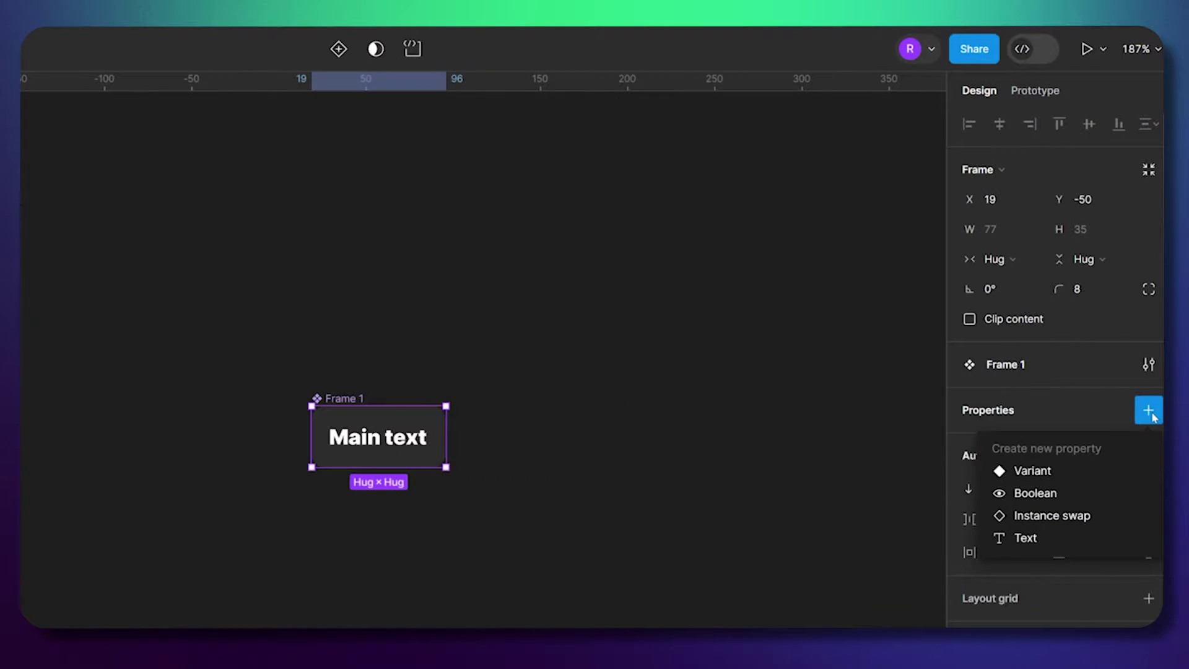
pyautogui.click(1045, 538)
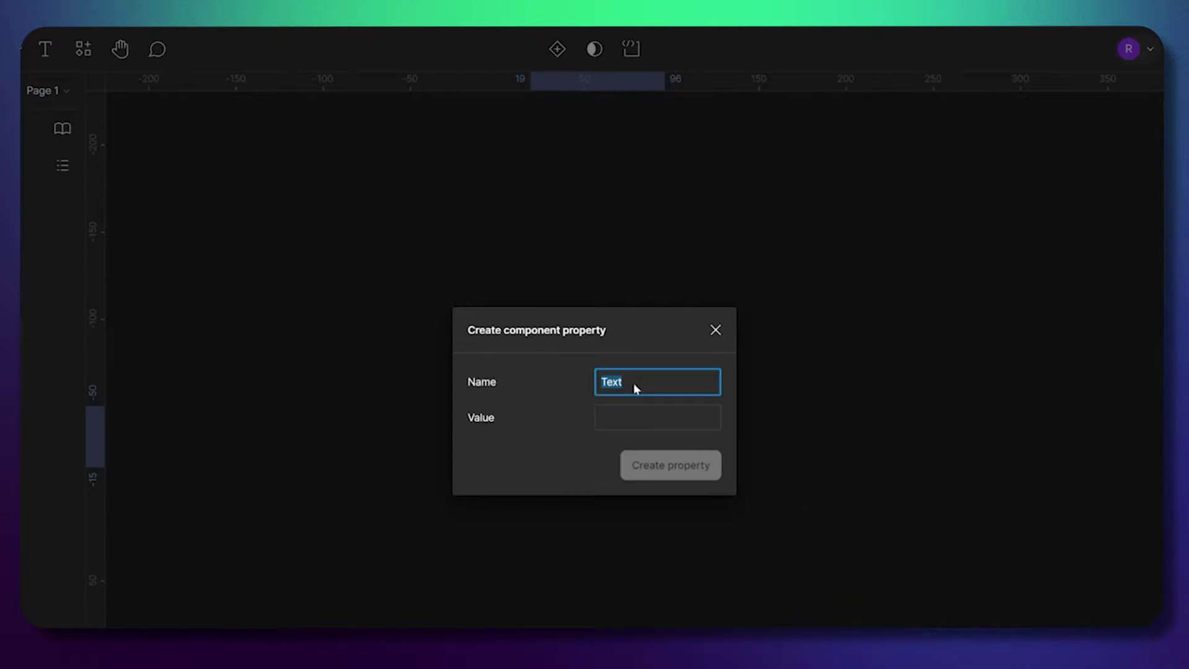
pyautogui.write('Main text')
pyautogui.press('Tab')
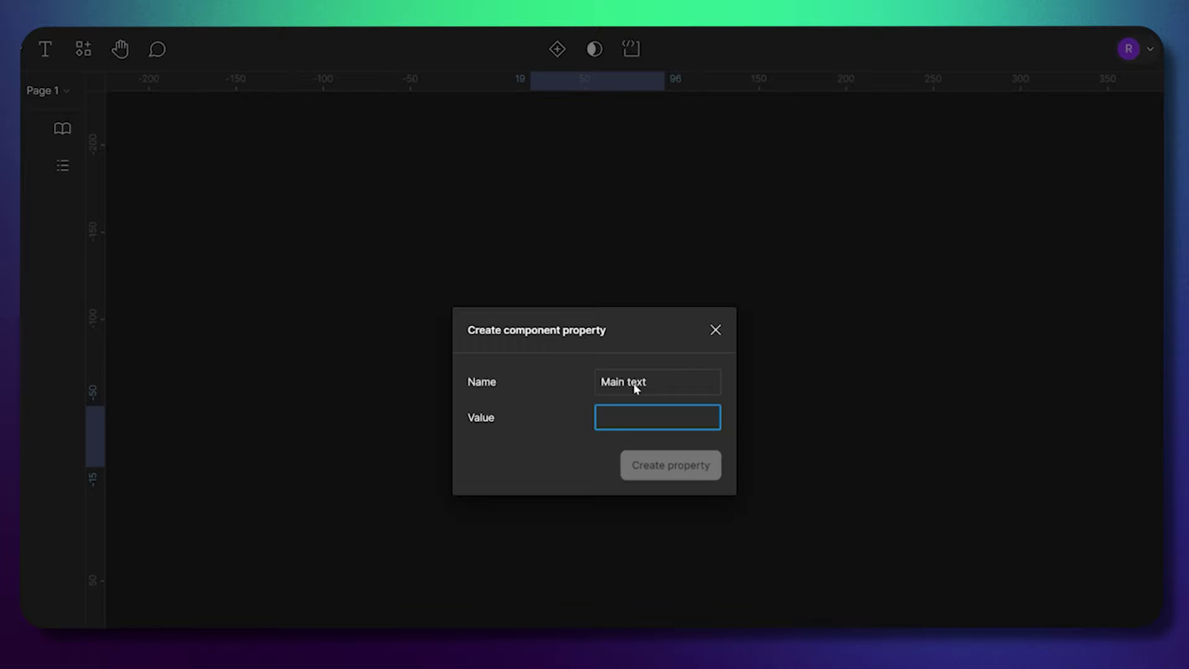
pyautogui.write('Button text')
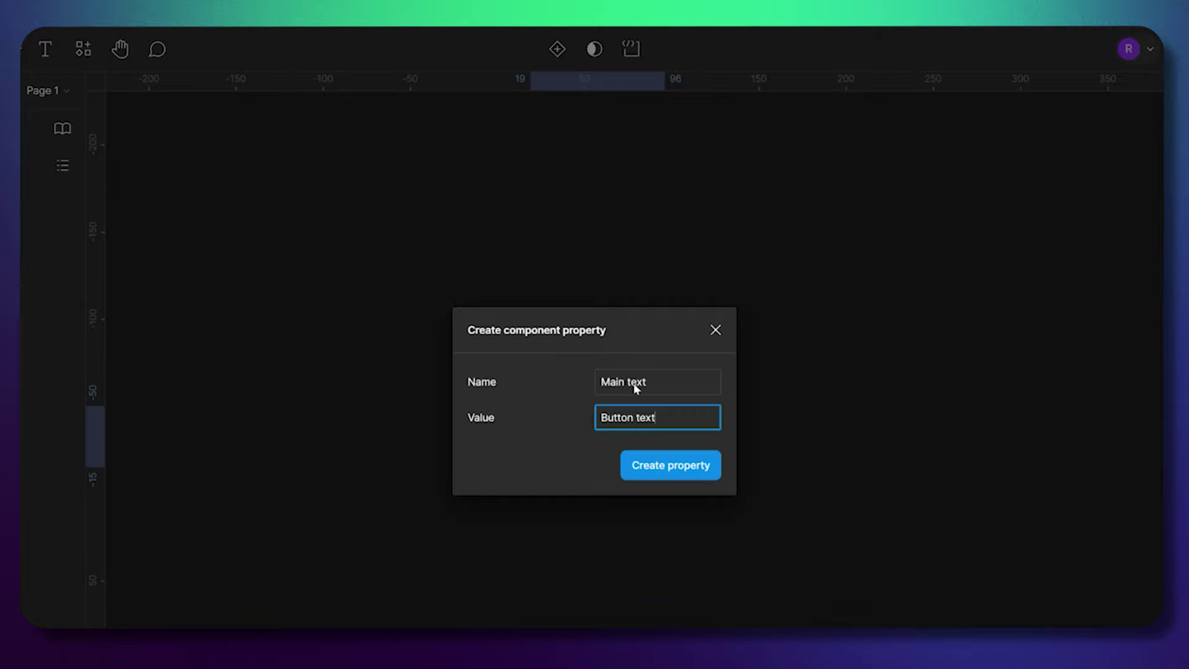
pyautogui.click(672, 475)
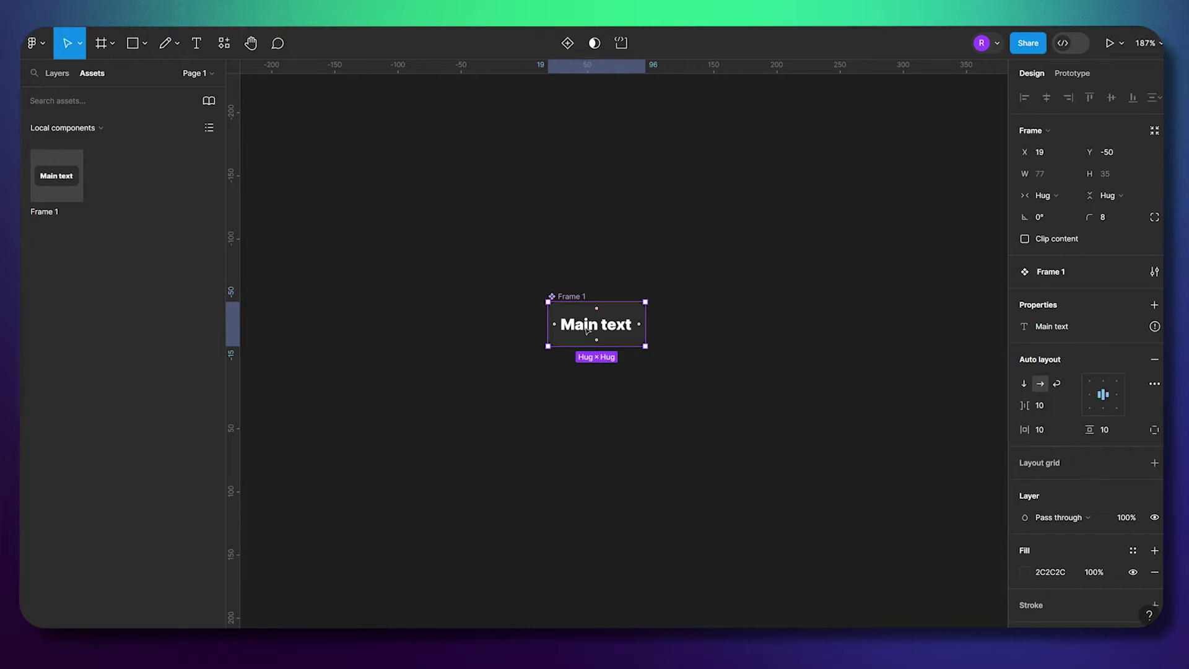
# Step: Bind the button's label to the Main text property
pyautogui.doubleClick(587, 330)
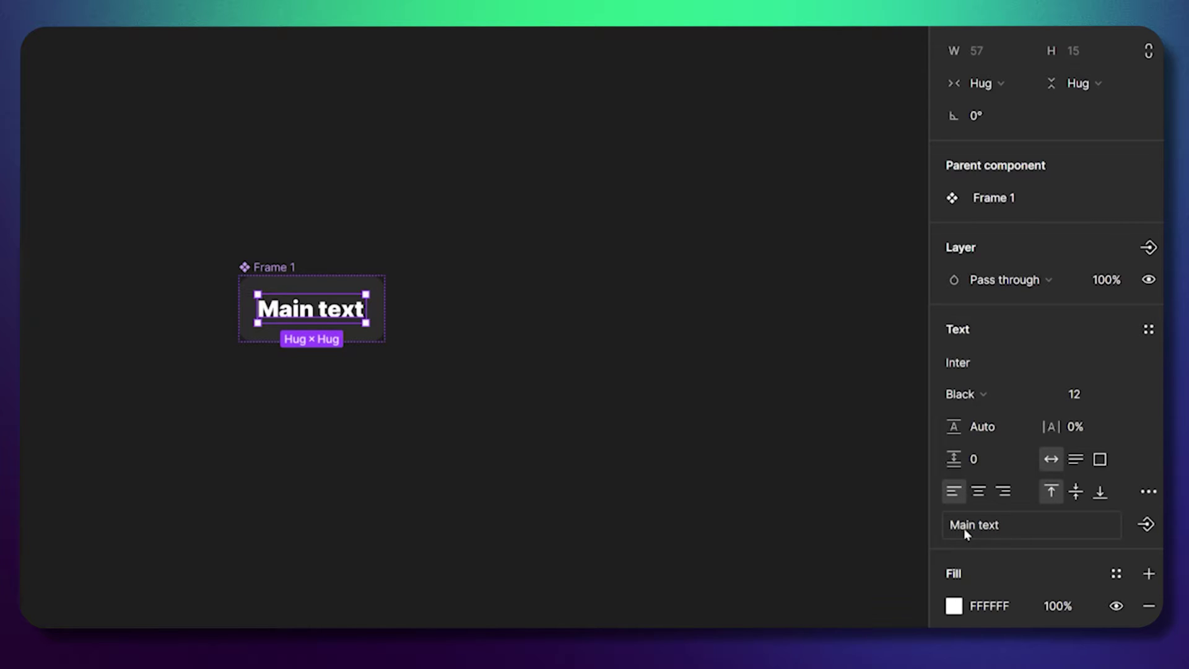
pyautogui.click(1146, 524)
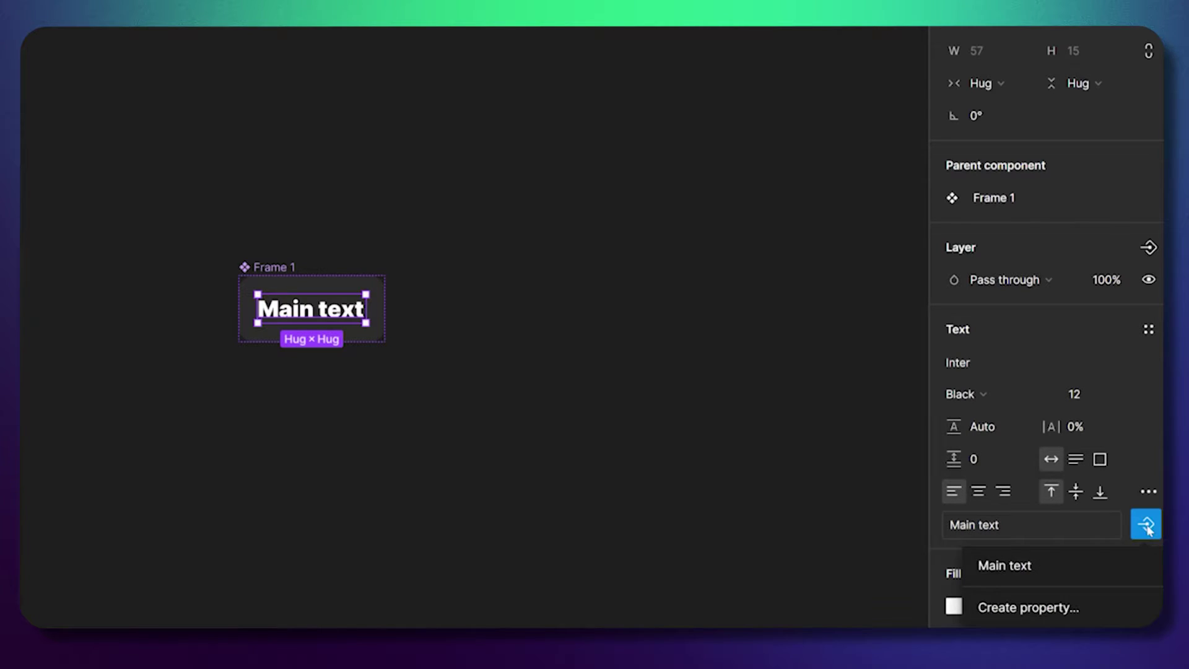
pyautogui.click(1029, 571)
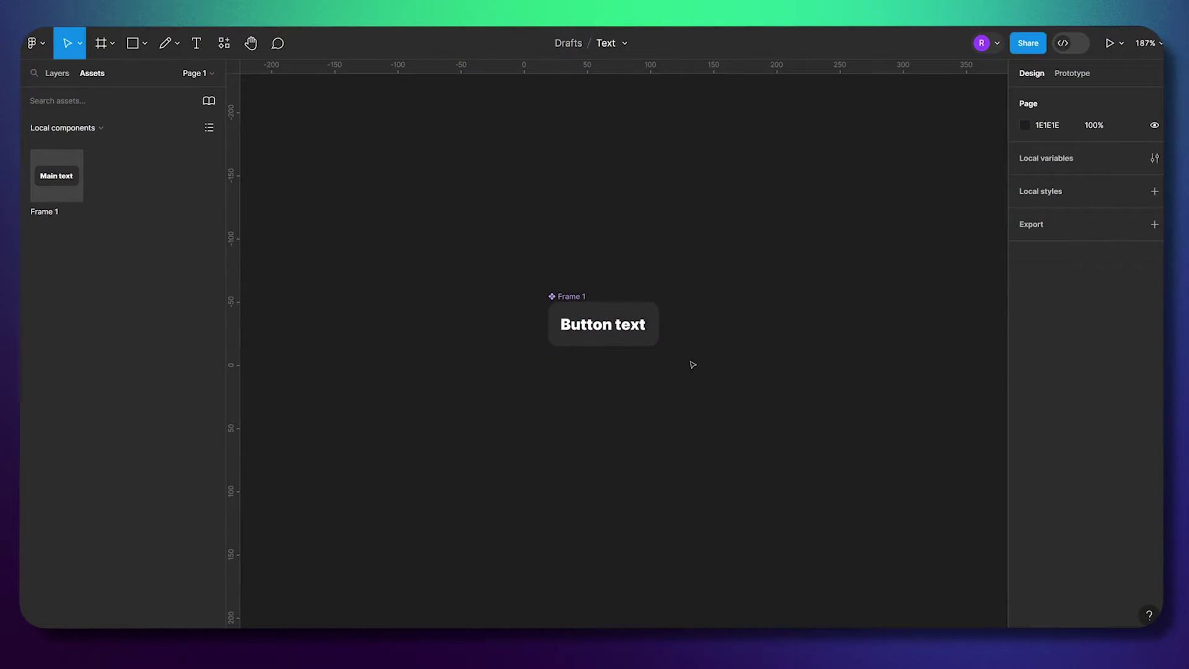
# Step: Drag a Frame 1 instance from Assets onto the canvas right of the component
pyautogui.click(561, 296)
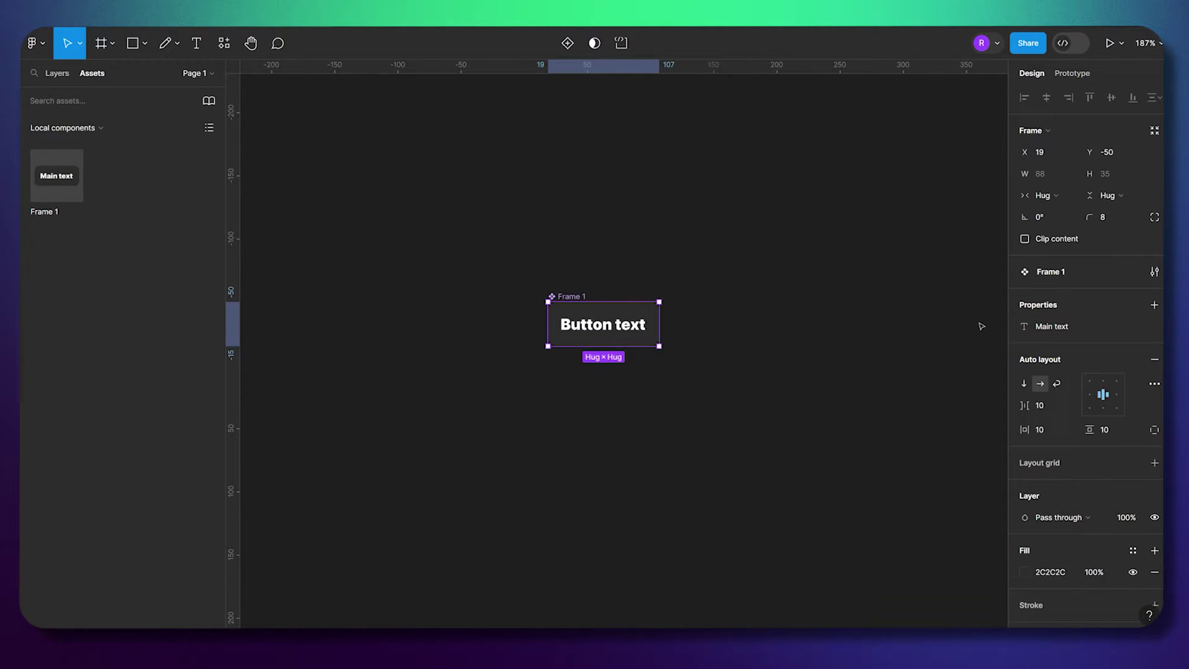
pyautogui.click(1133, 326)
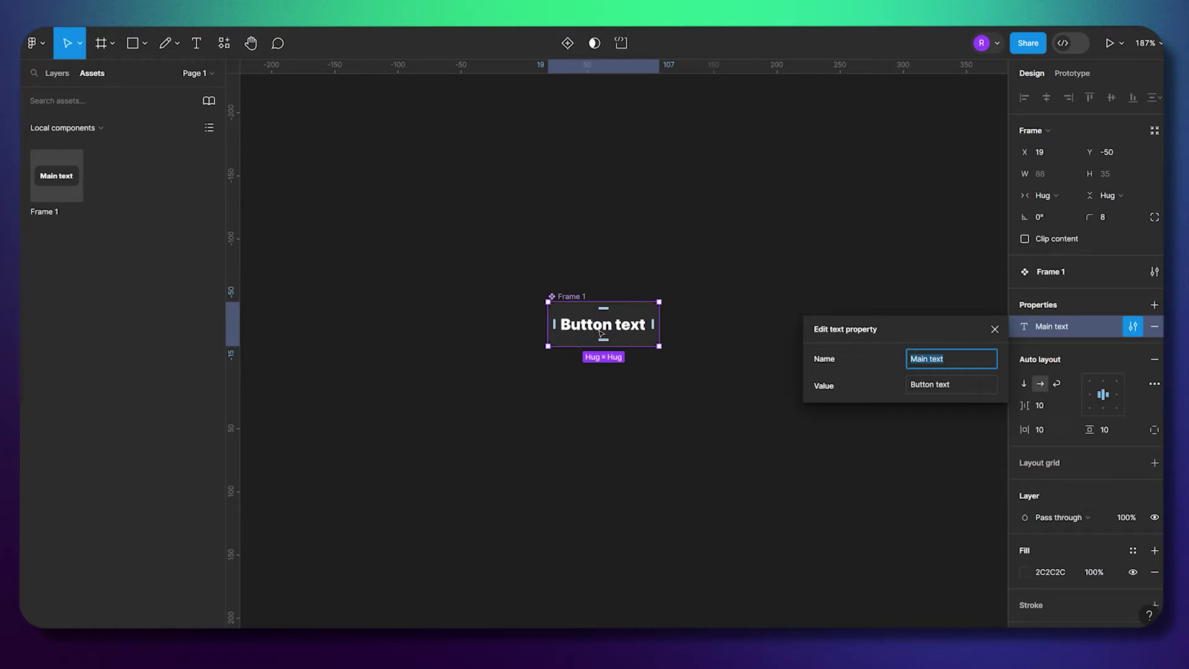
pyautogui.click(605, 357)
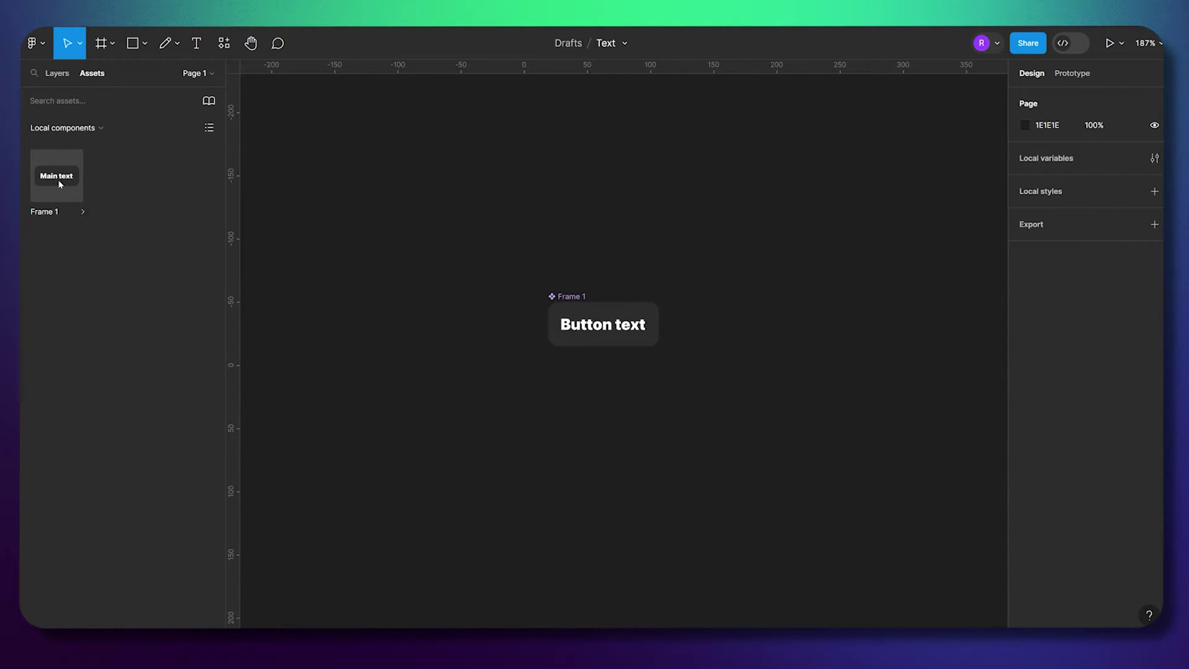
pyautogui.moveTo(57, 178); pyautogui.dragTo(757, 331)
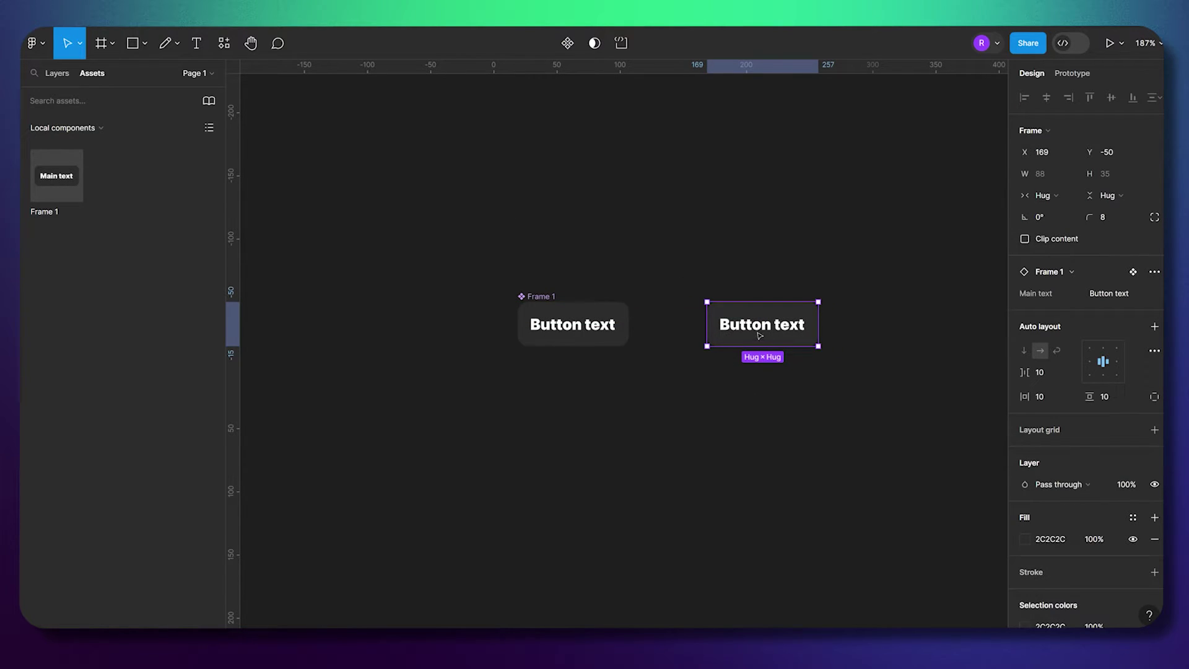
# Step: Relabel the instance 'Sign UP' and move it slightly to the right
pyautogui.press('Tab')
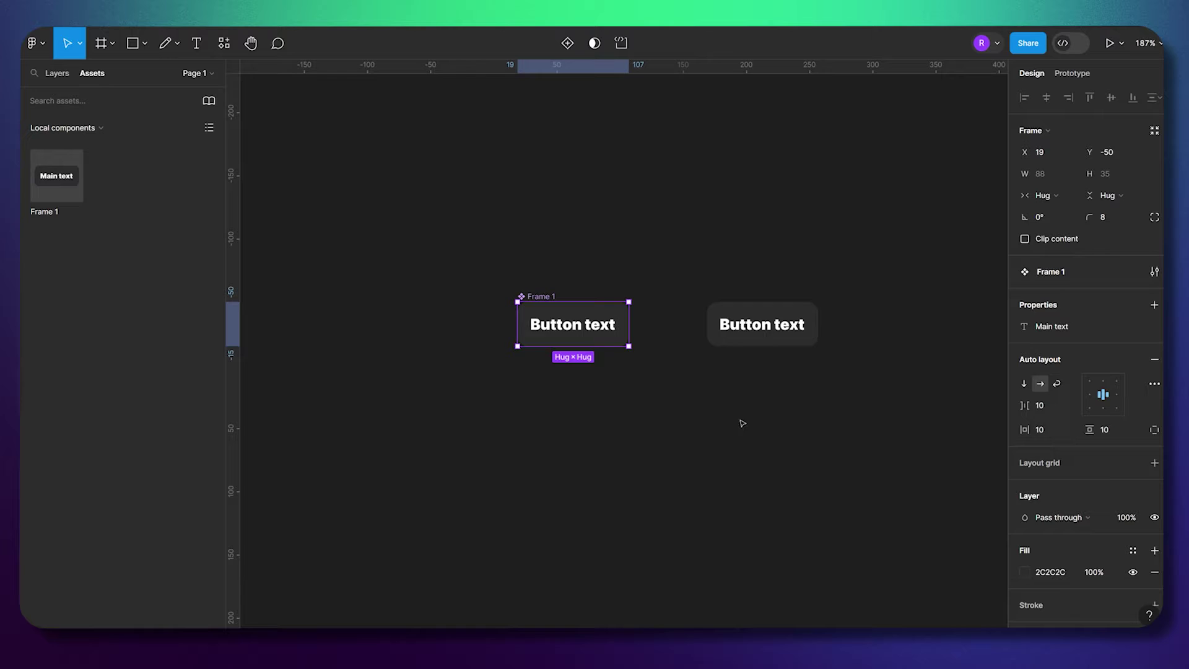
pyautogui.doubleClick(759, 328)
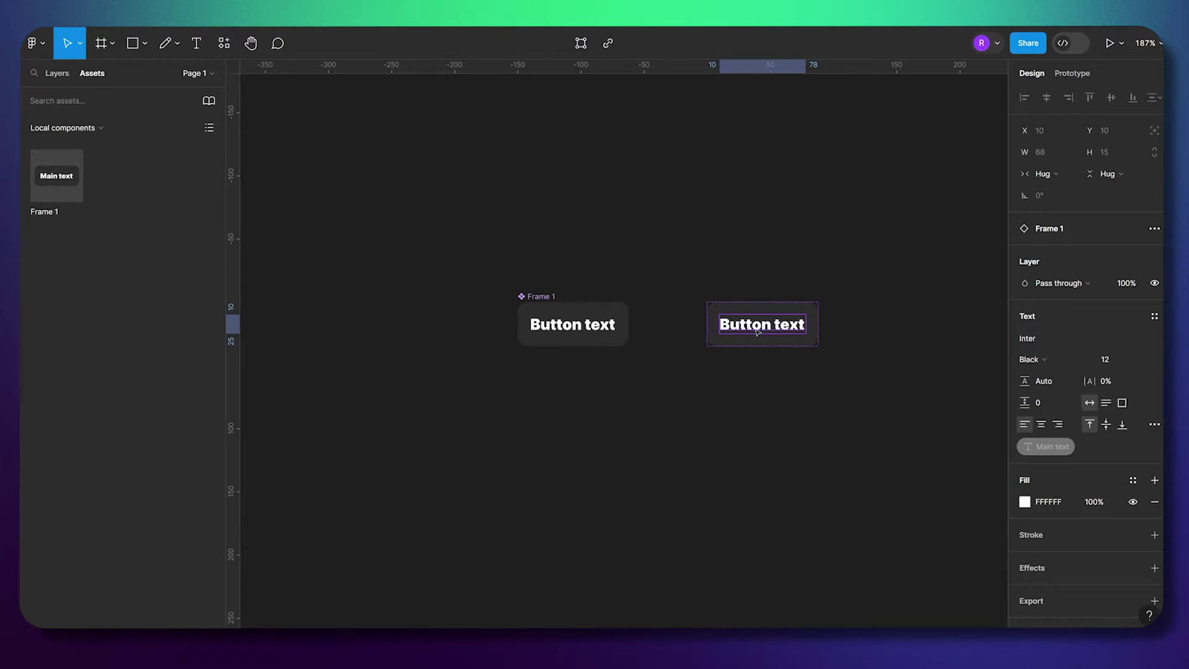
pyautogui.doubleClick(756, 328)
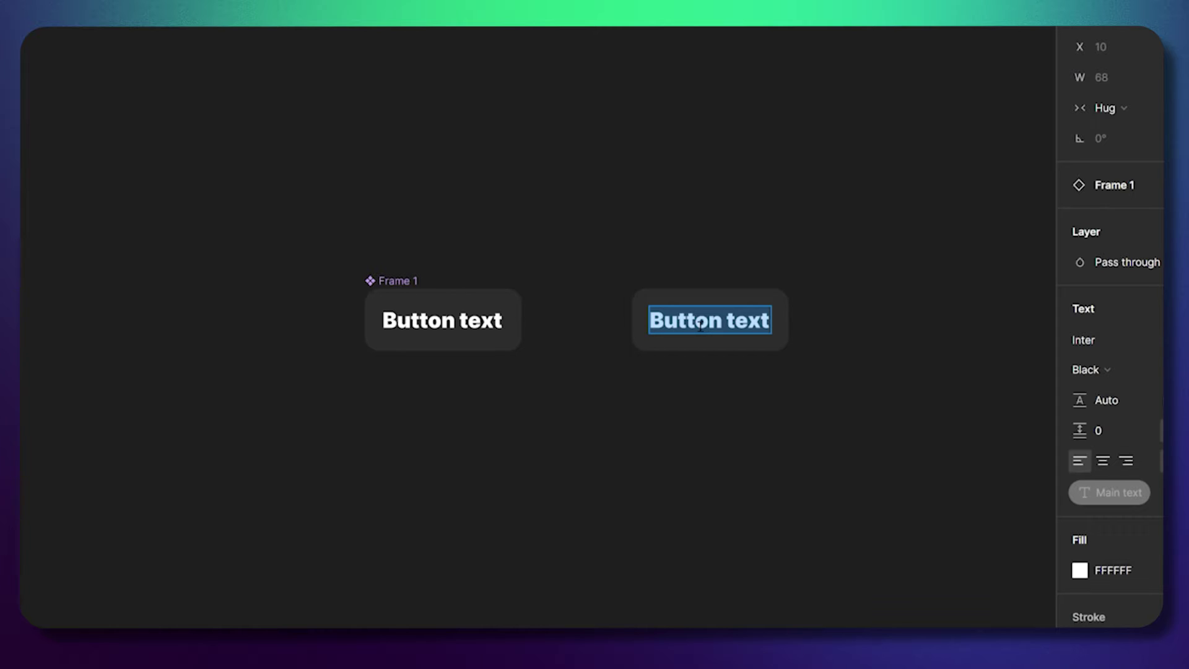
pyautogui.write('S')
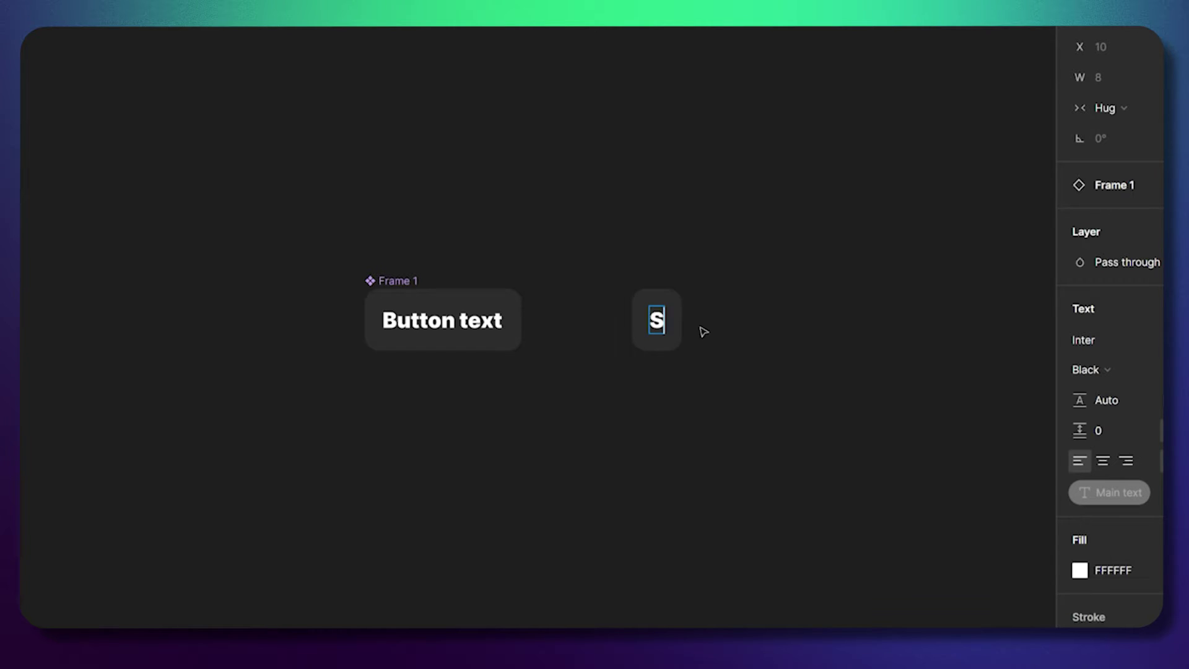
pyautogui.write('ign UP')
pyautogui.press('Escape')
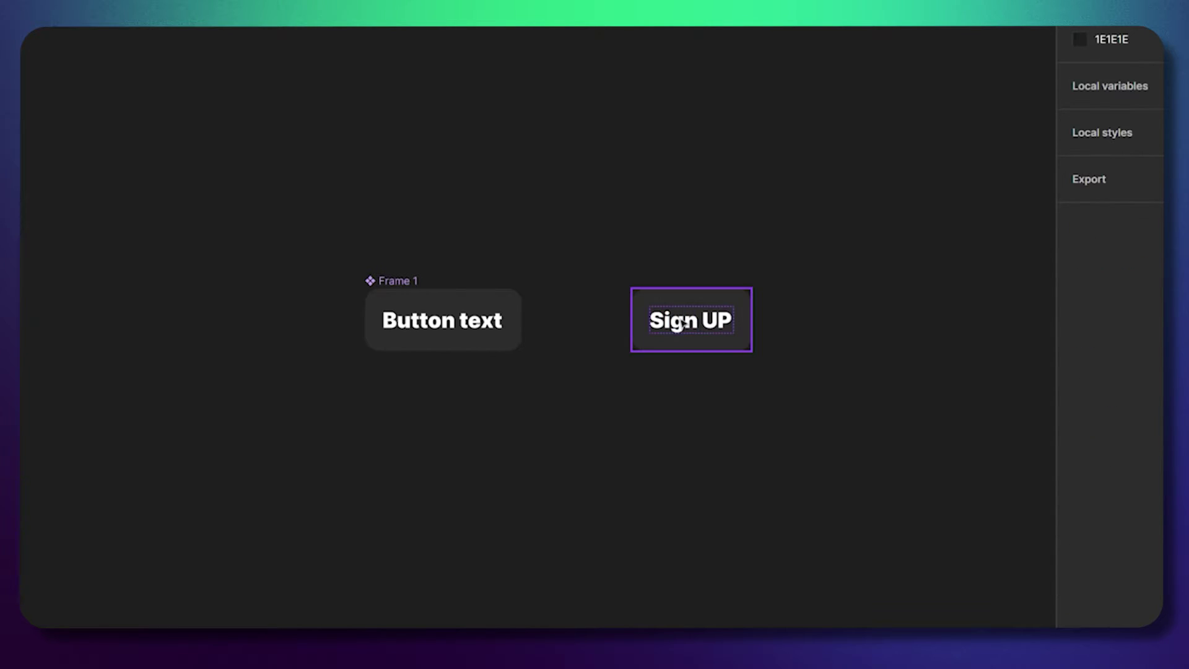
pyautogui.moveTo(687, 329); pyautogui.dragTo(717, 328)
pyautogui.hscroll(4, 718, 421)
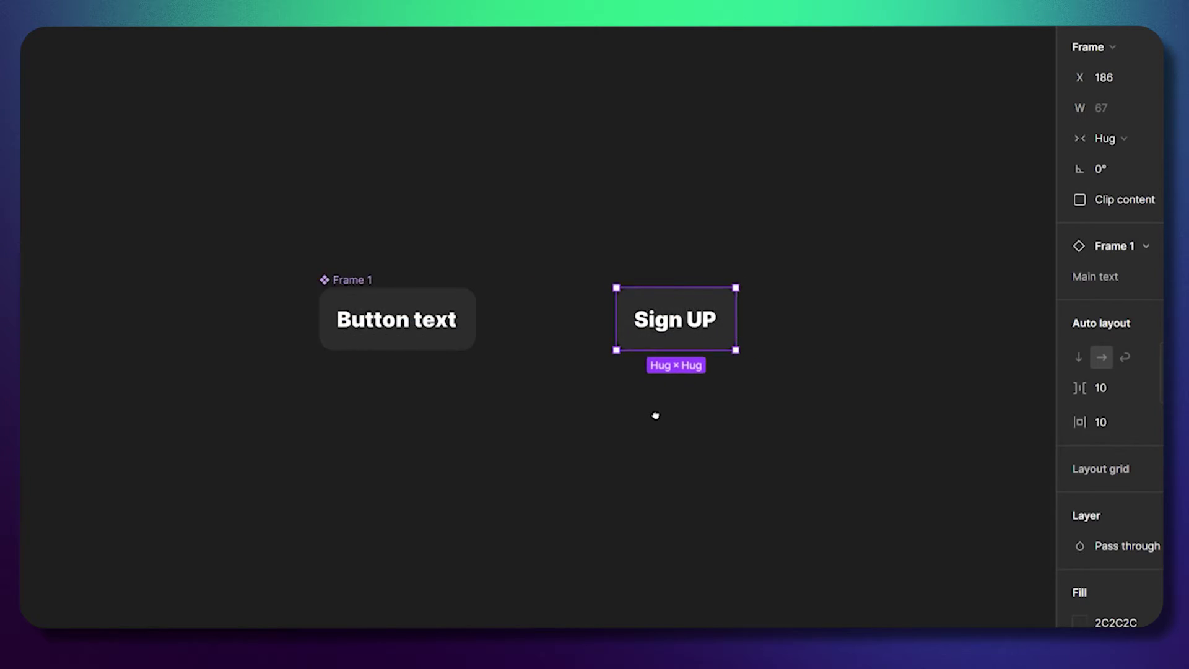
# Step: Type over the original button's label, then undo to restore 'Button text'
pyautogui.press('Escape')
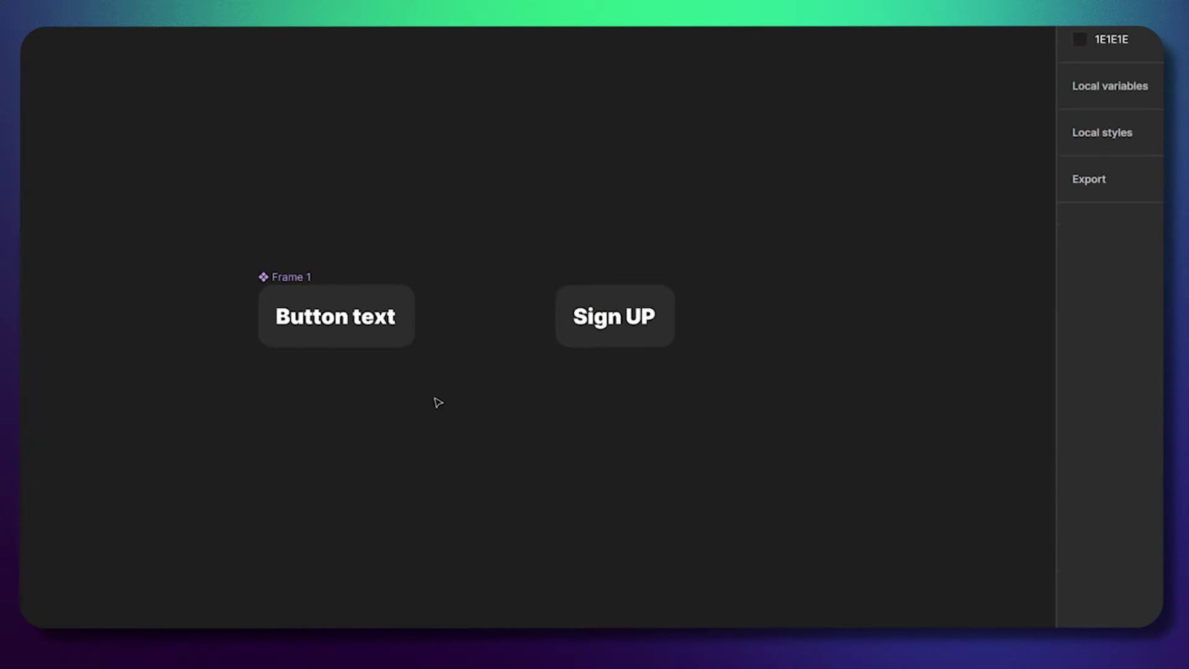
pyautogui.doubleClick(326, 319)
pyautogui.doubleClick(327, 320)
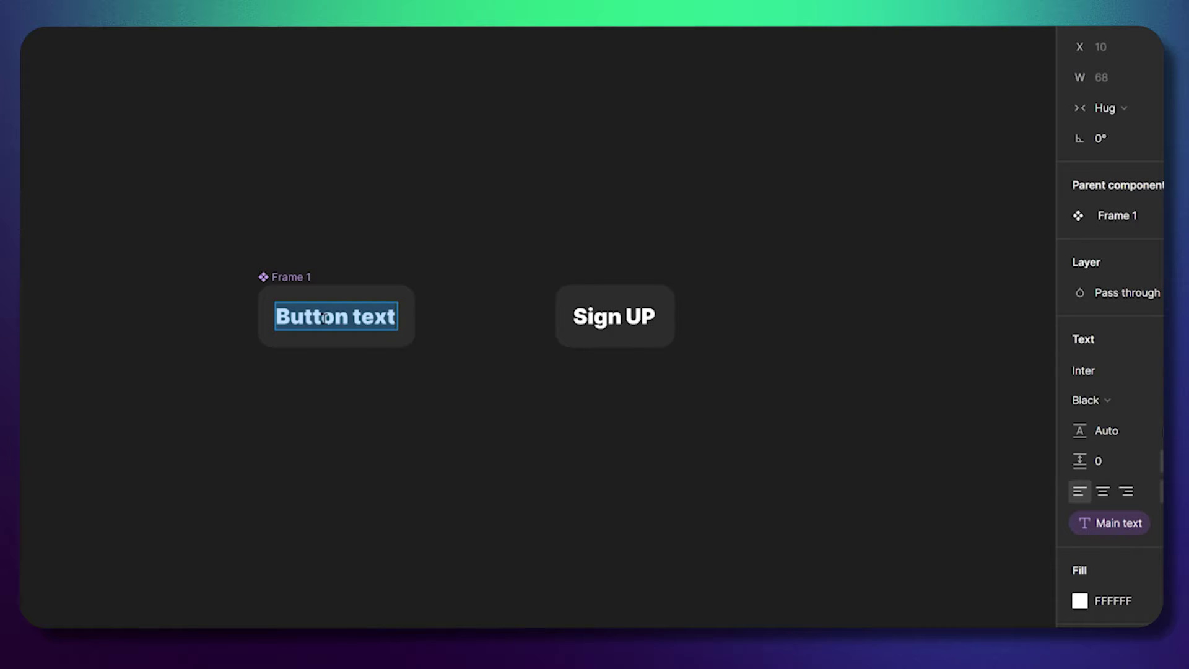
pyautogui.write('dsadsadas')
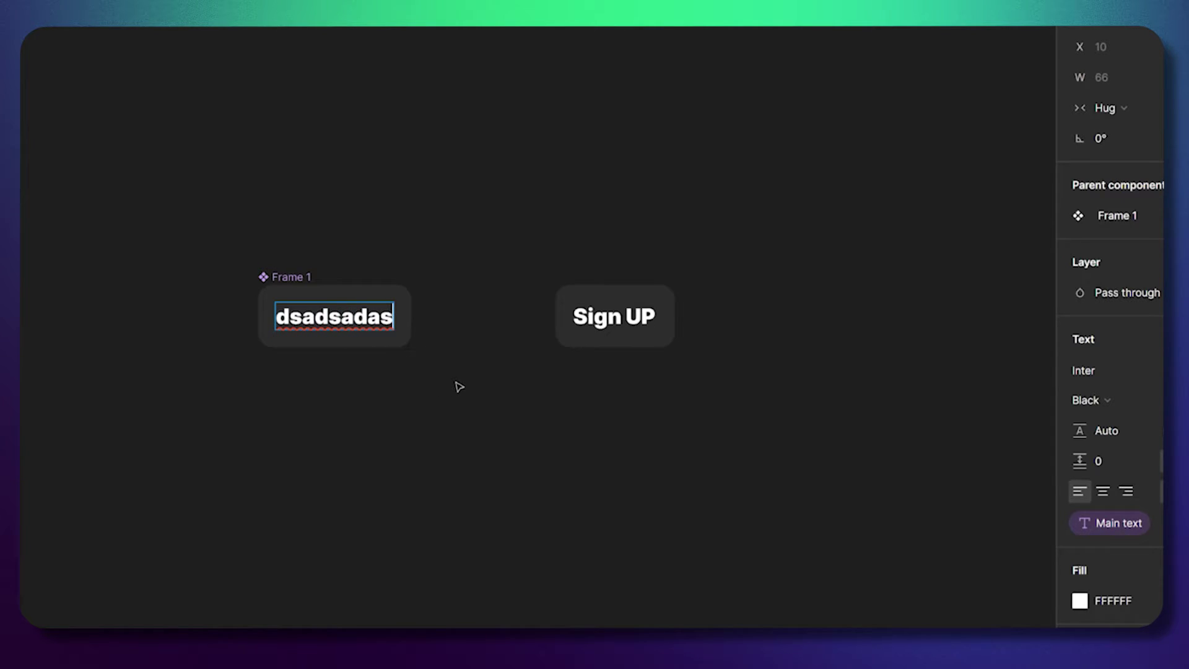
pyautogui.hotkey('ctrl', 'z')
pyautogui.click(471, 297)
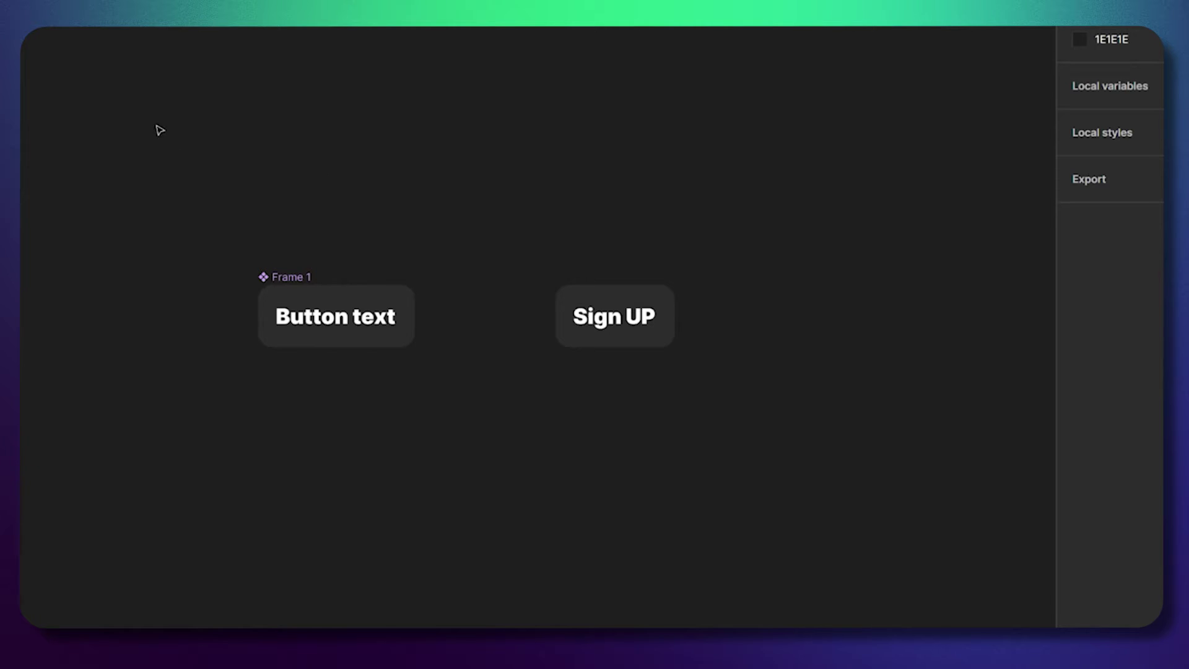
# Step: Sketch a freehand arrow from Button text toward Sign UP, then undo it
pyautogui.hotkey('shift', 'p')
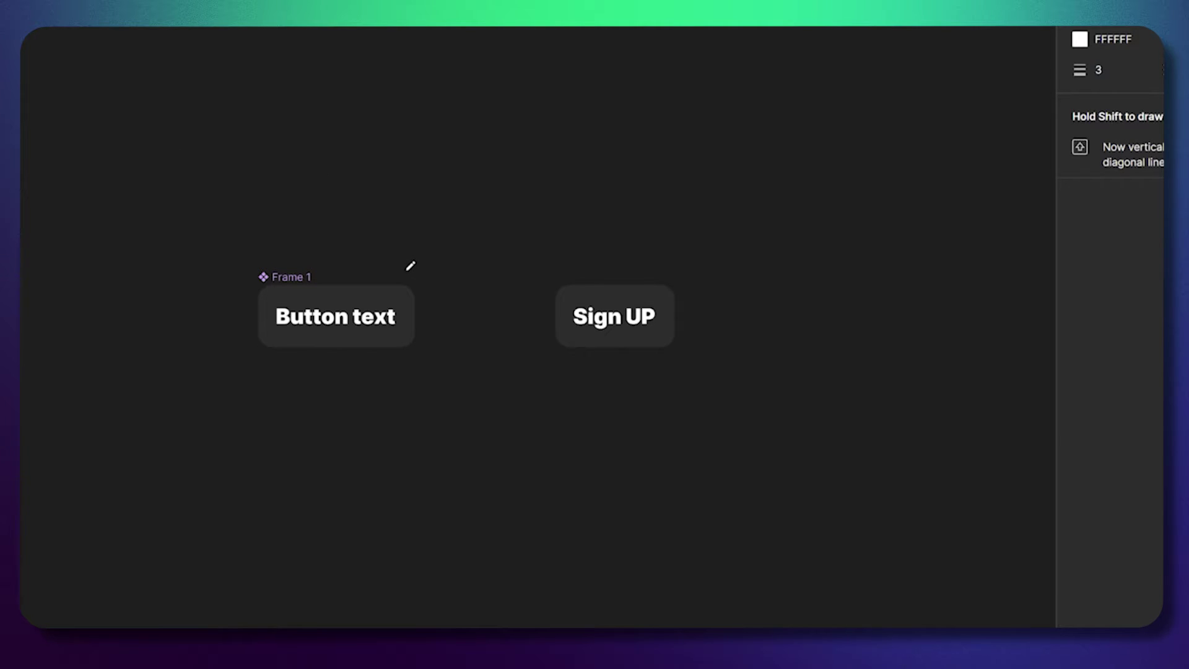
pyautogui.moveTo(407, 270)
pyautogui.mouseDown()
pyautogui.moveTo(425, 244)
pyautogui.moveTo(561, 263)
pyautogui.moveTo(564, 274)
pyautogui.moveTo(585, 254)
pyautogui.mouseUp()
pyautogui.hotkey('ctrl', 'z')
pyautogui.hotkey('ctrl', 'z')
pyautogui.hotkey('ctrl', 'z')
pyautogui.press('Escape')
# Step: Inspect the component's Button text label, then select the Sign UP instance
pyautogui.click(335, 339)
pyautogui.click(333, 327)
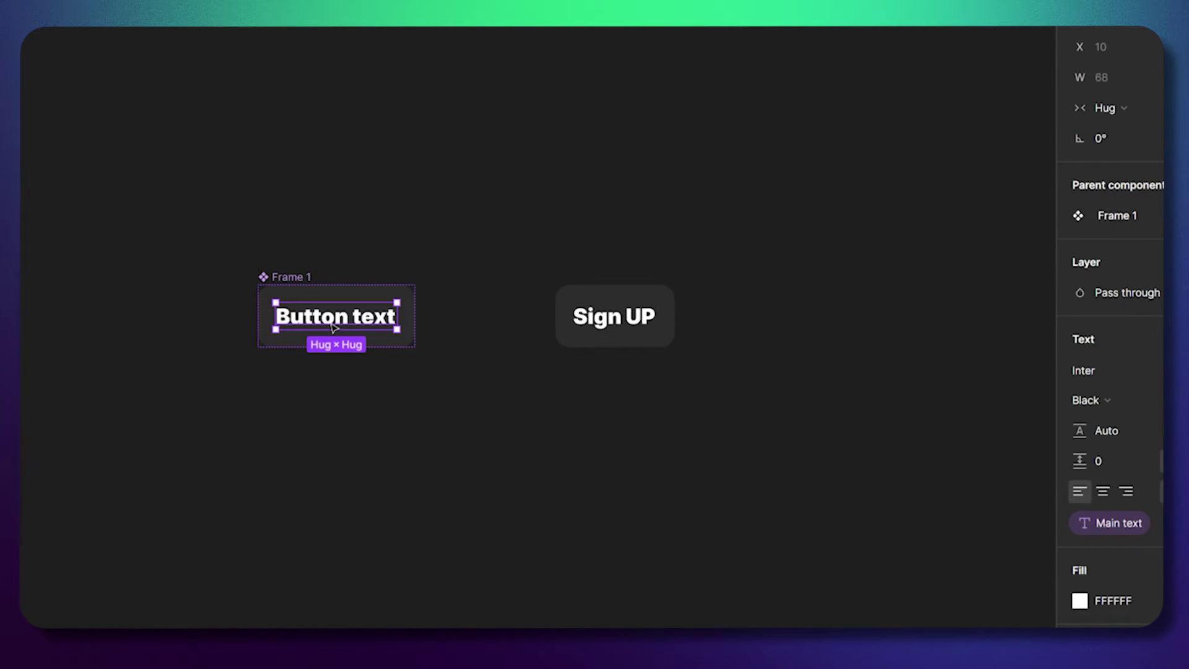
pyautogui.press('Return')
pyautogui.press('Escape')
pyautogui.click(498, 285)
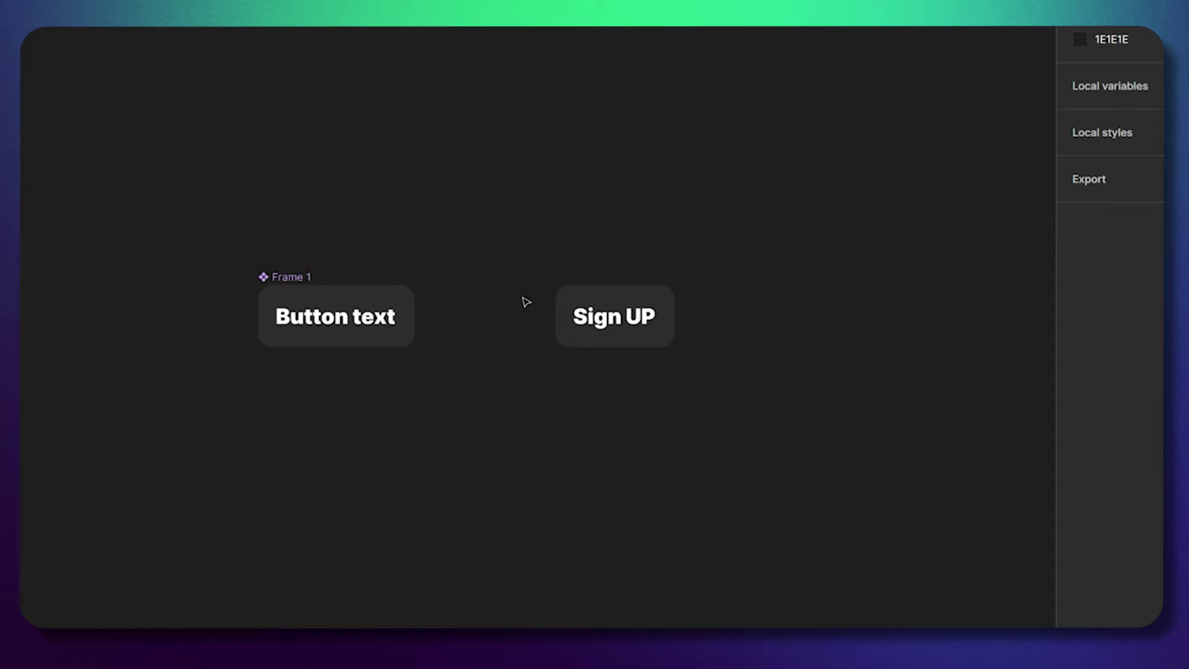
pyautogui.click(588, 314)
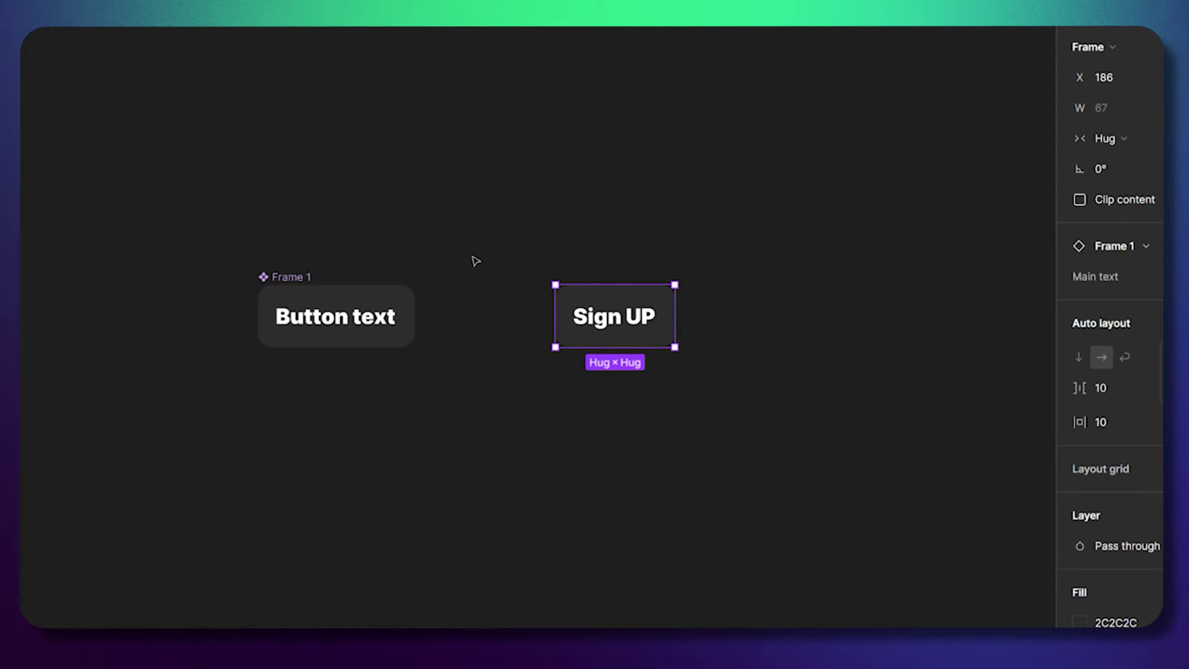
# Step: Duplicate the Button text label inside the main component
pyautogui.click(291, 277)
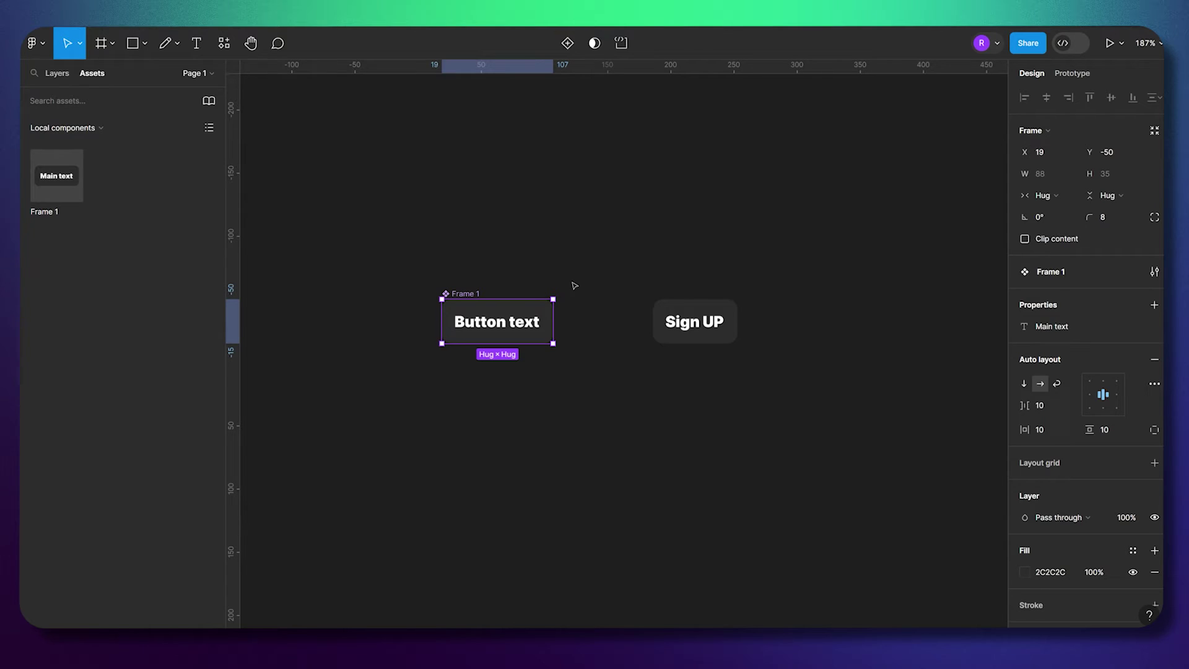
pyautogui.click(57, 73)
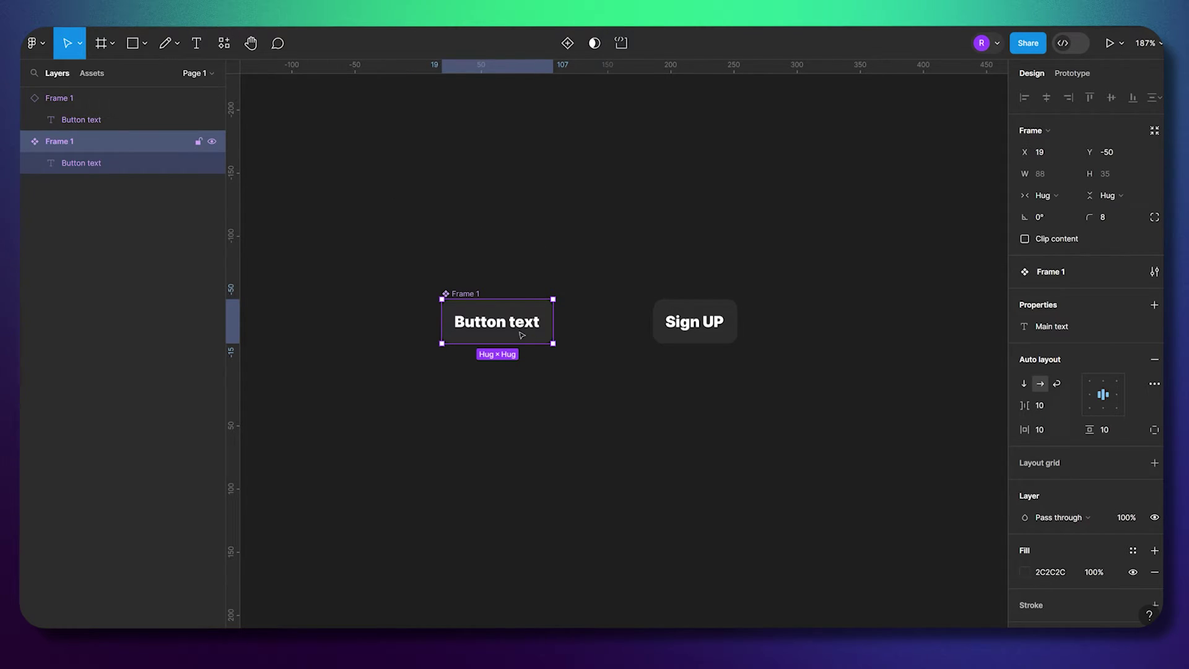
pyautogui.doubleClick(532, 323)
pyautogui.hotkey('ctrl', 'd')
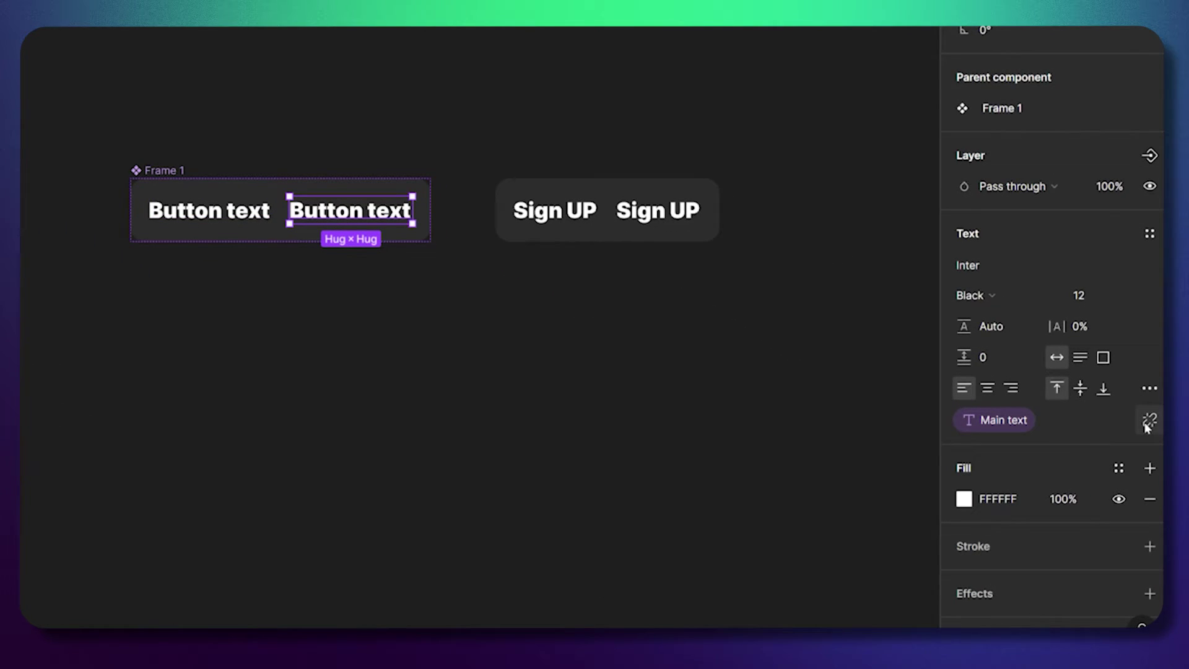
# Step: Detach the copied label from Main text and retype it as 'dsadsa'
pyautogui.click(1157, 423)
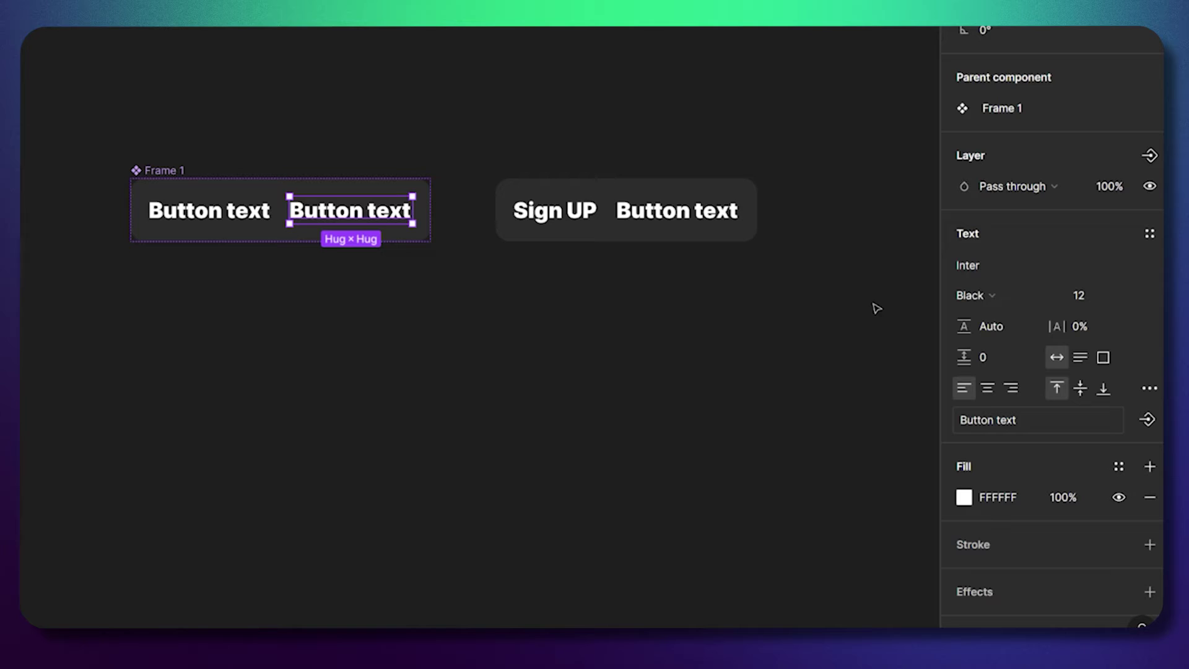
pyautogui.doubleClick(344, 219)
pyautogui.write('dsadsa')
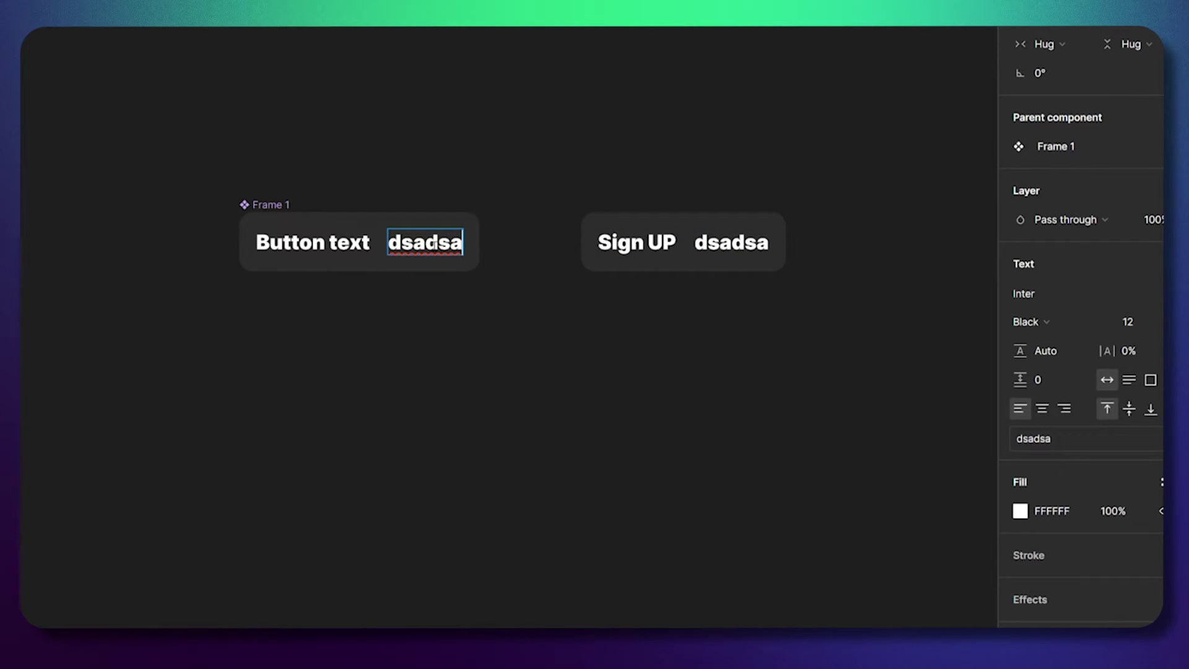
pyautogui.press('Escape')
pyautogui.press('Escape')
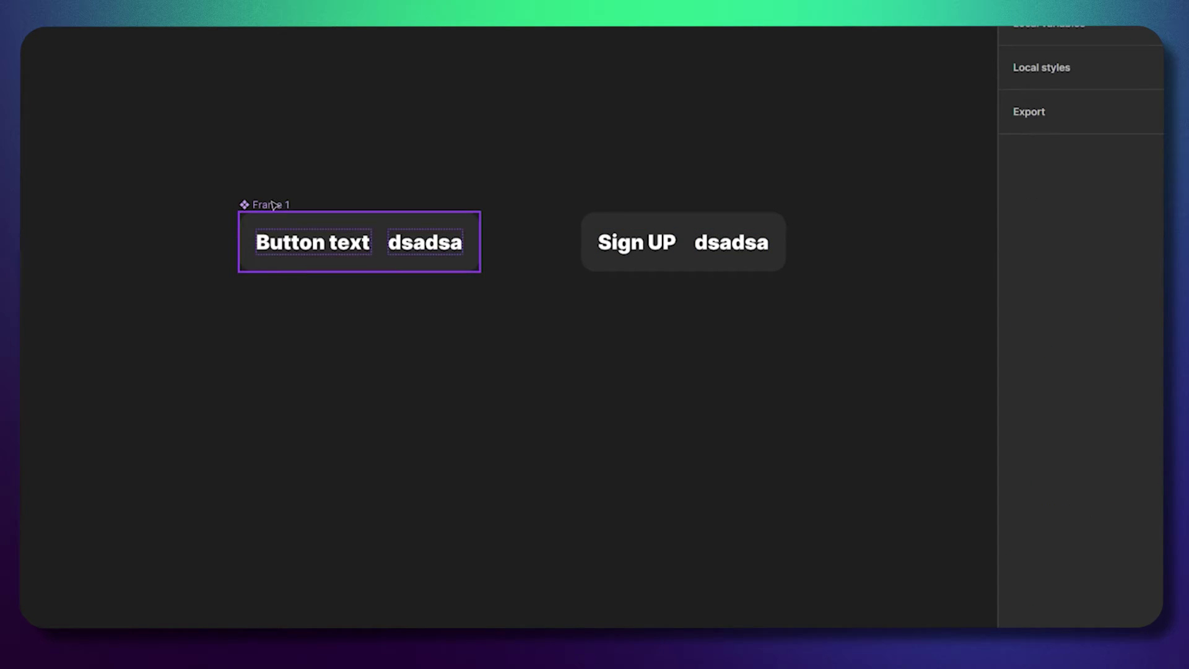
# Step: Add a component text property named Text with default value 'Subtitle'
pyautogui.click(313, 208)
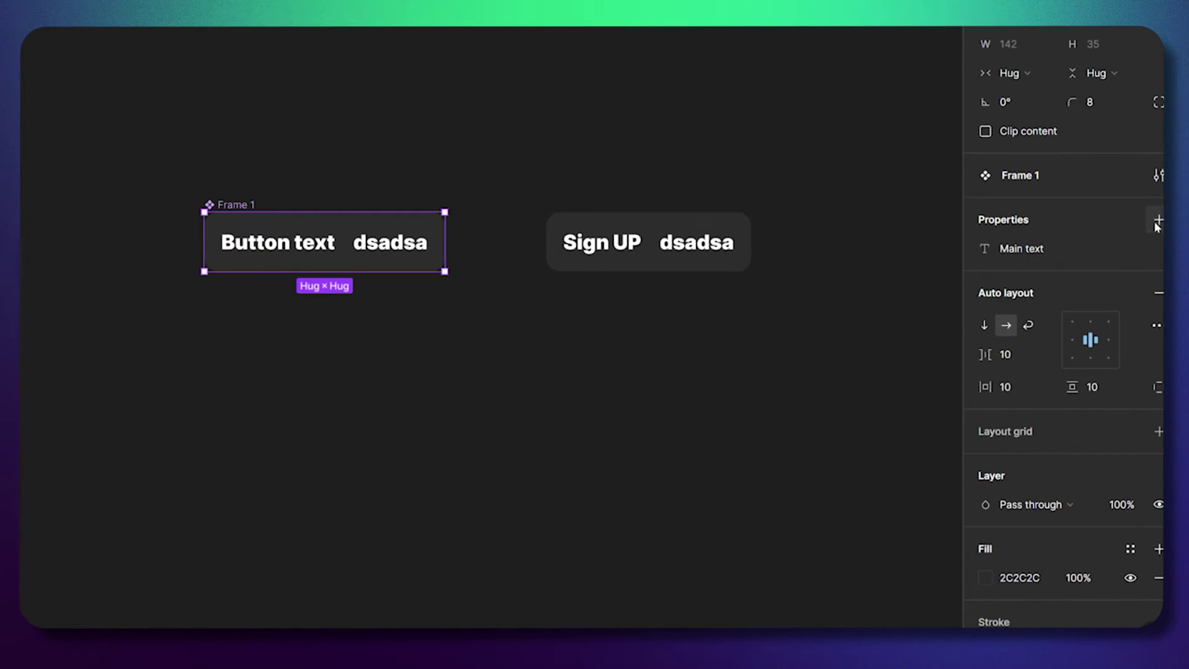
pyautogui.click(1155, 220)
pyautogui.click(1035, 344)
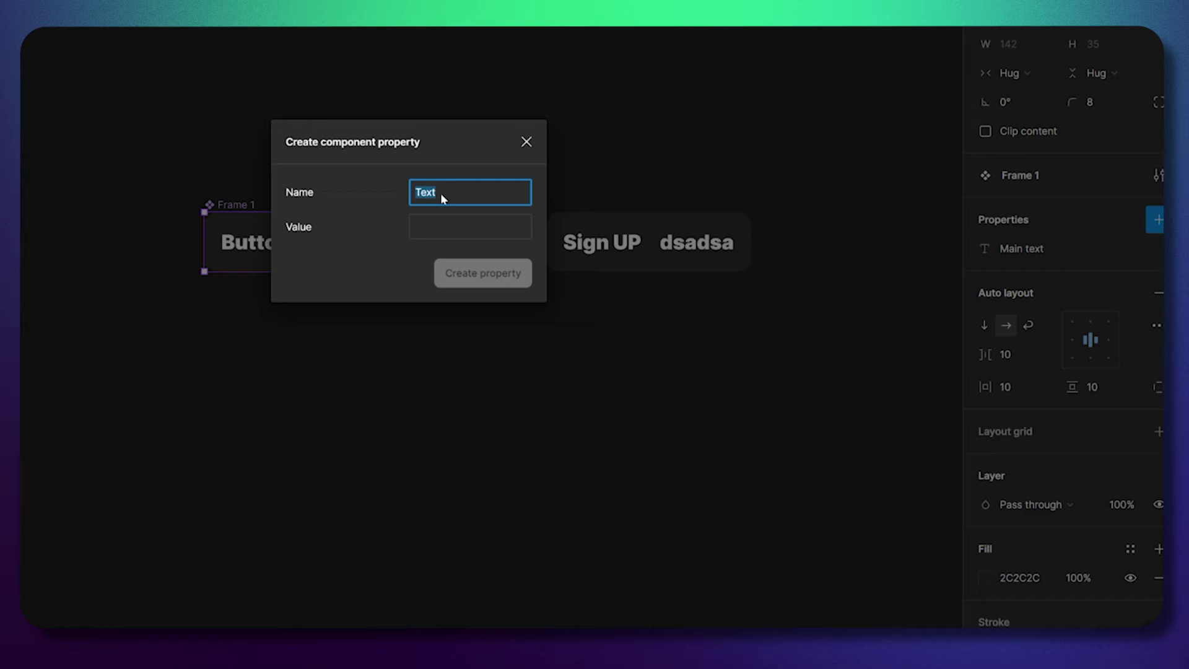
pyautogui.click(445, 228)
pyautogui.write('Subtitle')
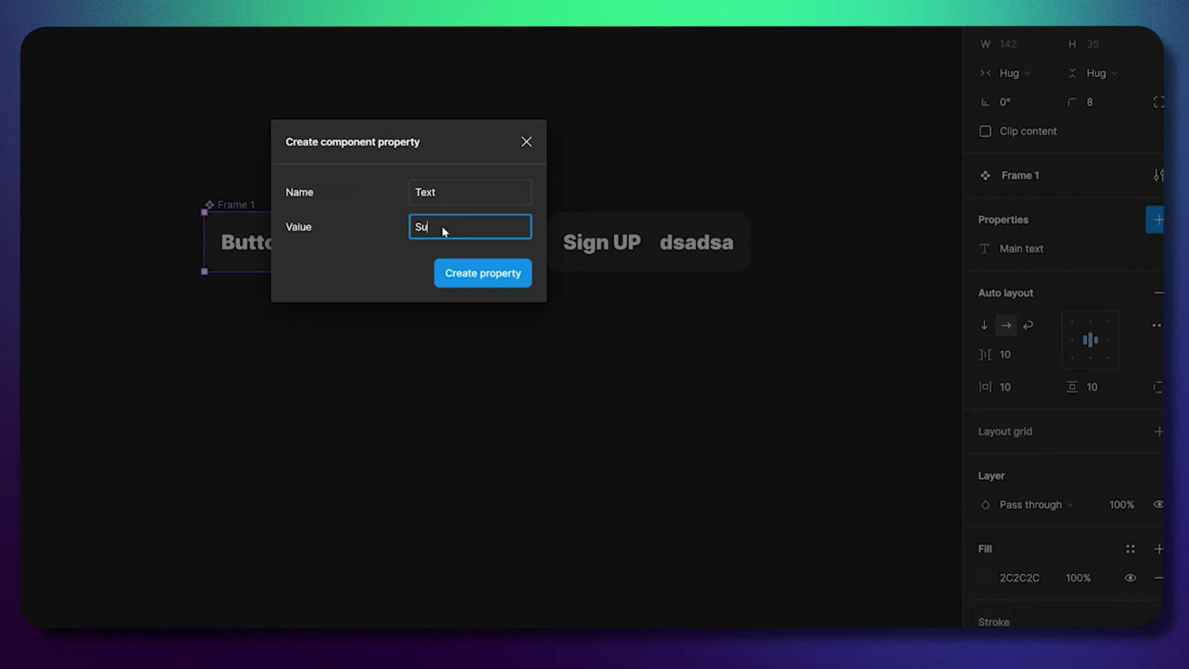
pyautogui.click(485, 273)
# Step: Link the second label to the Text property and style it size 10, Regular weight
pyautogui.click(375, 248)
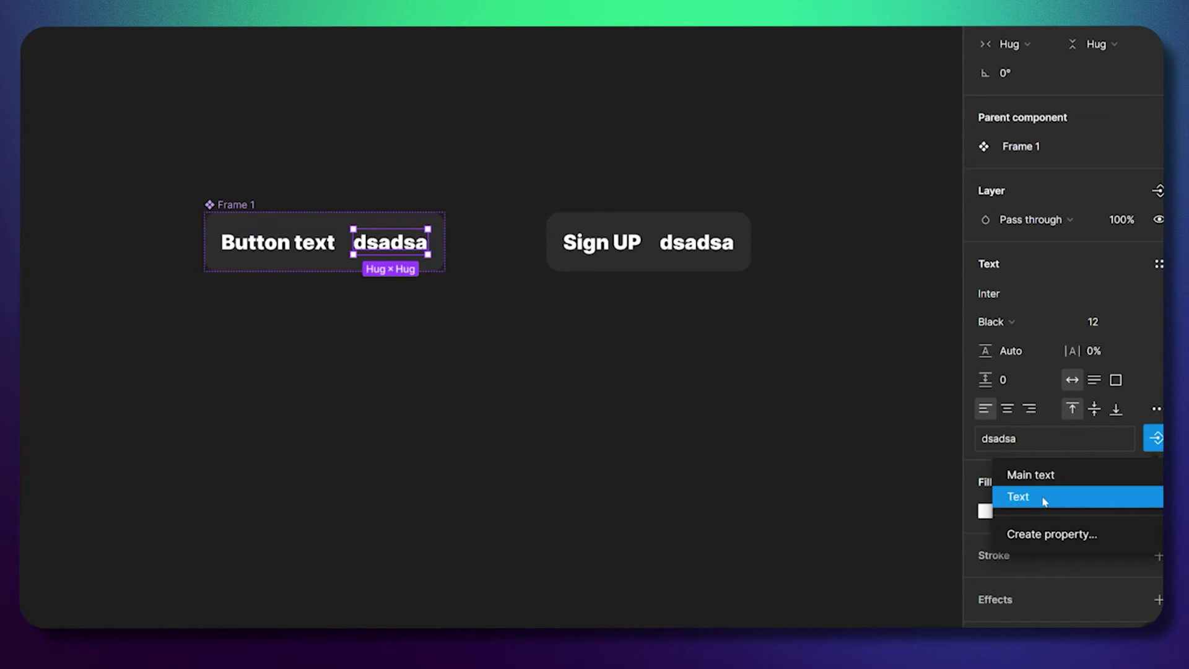
pyautogui.click(1040, 498)
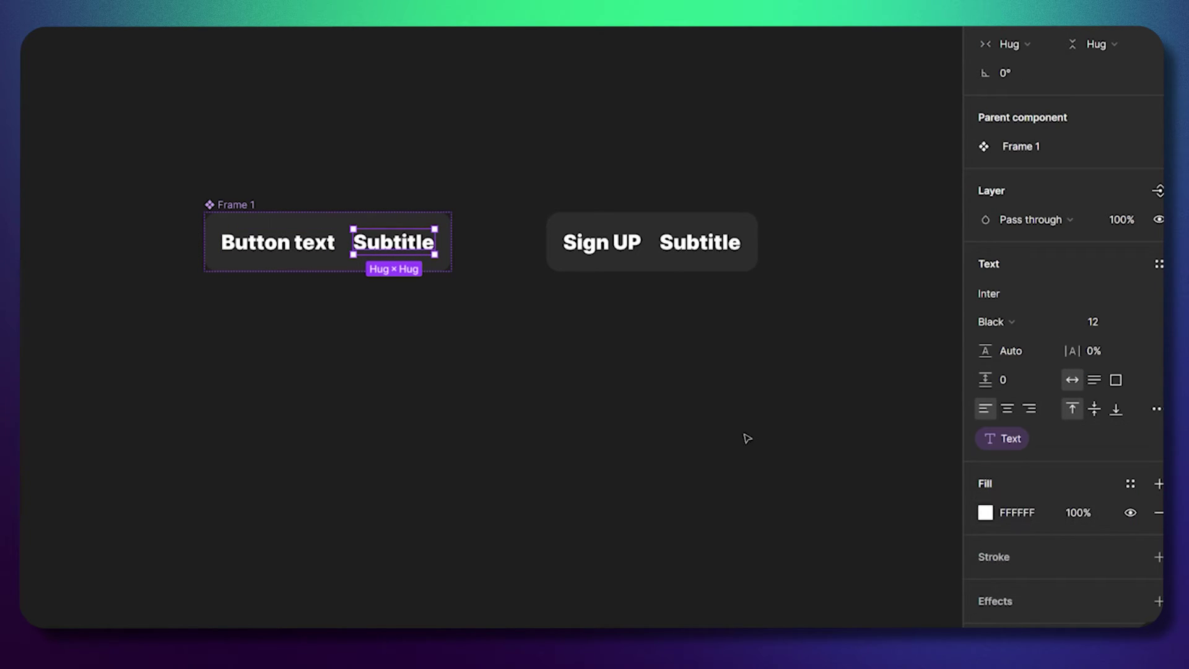
pyautogui.click(1081, 319)
pyautogui.click(1124, 279)
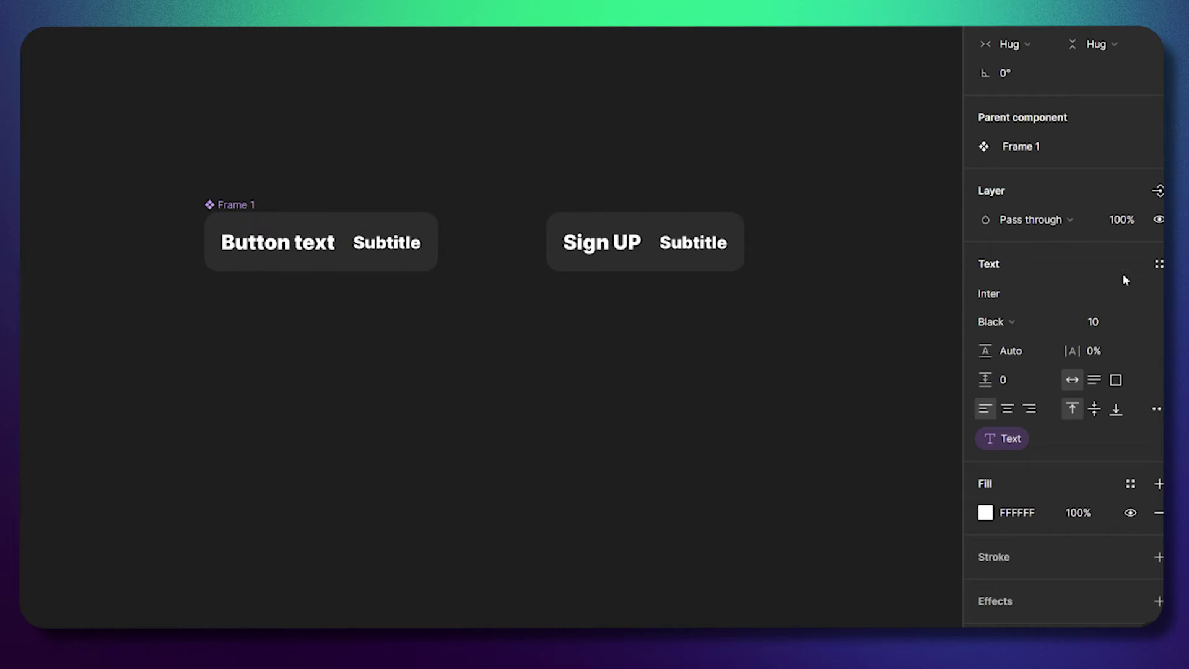
pyautogui.click(1012, 319)
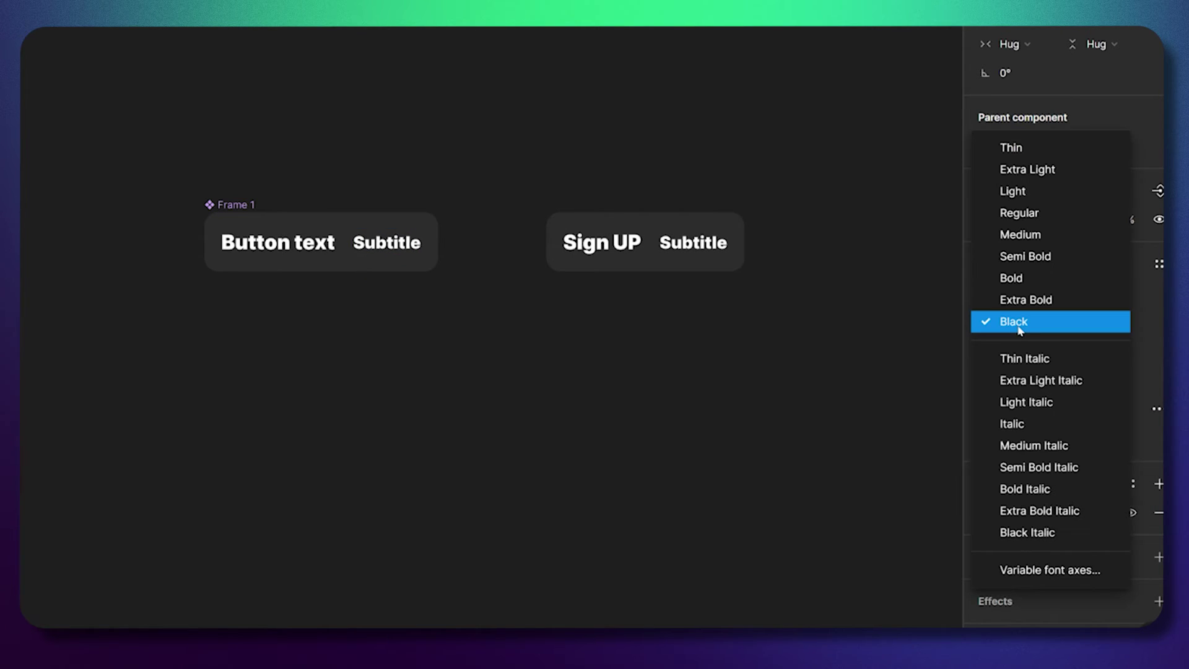
pyautogui.click(1043, 215)
pyautogui.press('Escape')
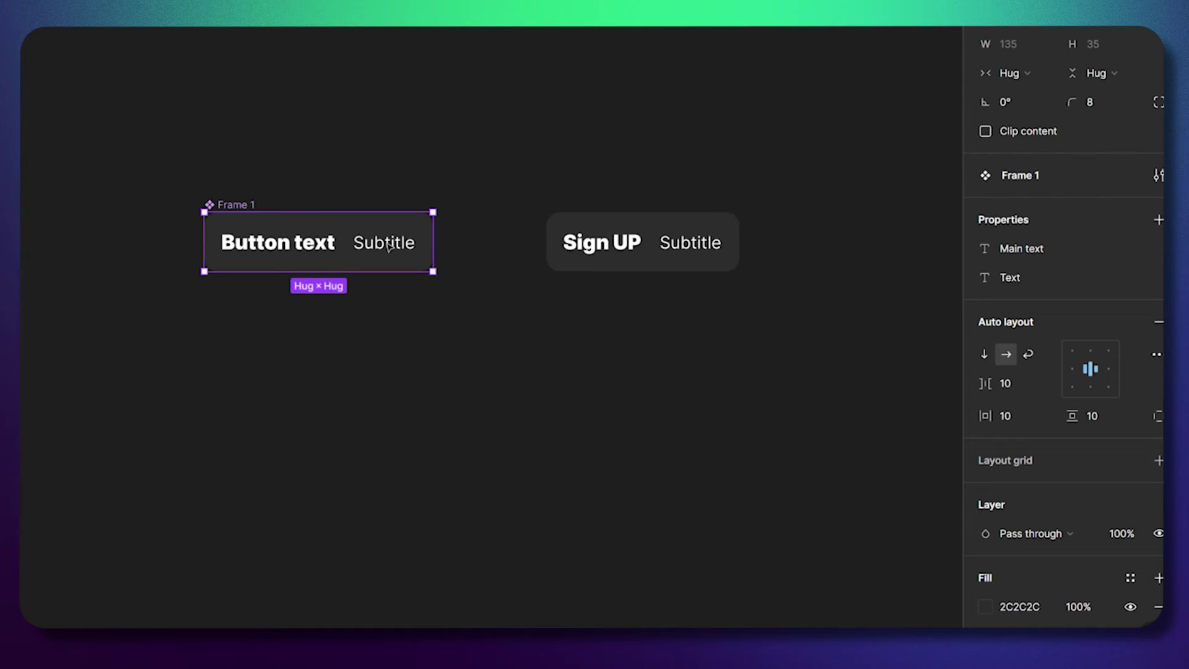
pyautogui.click(388, 246)
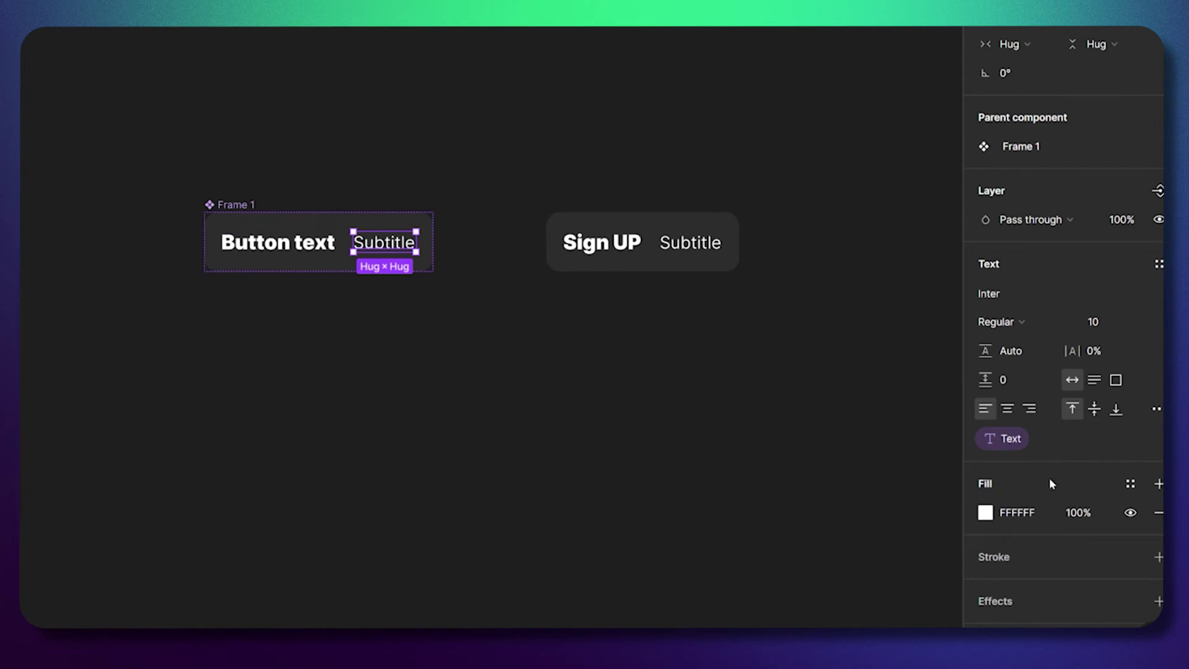
pyautogui.press('Return')
# Step: Type over the subtitle, then undo so the component reads 'Subtitle' again
pyautogui.write('dsadsa')
pyautogui.click(566, 340)
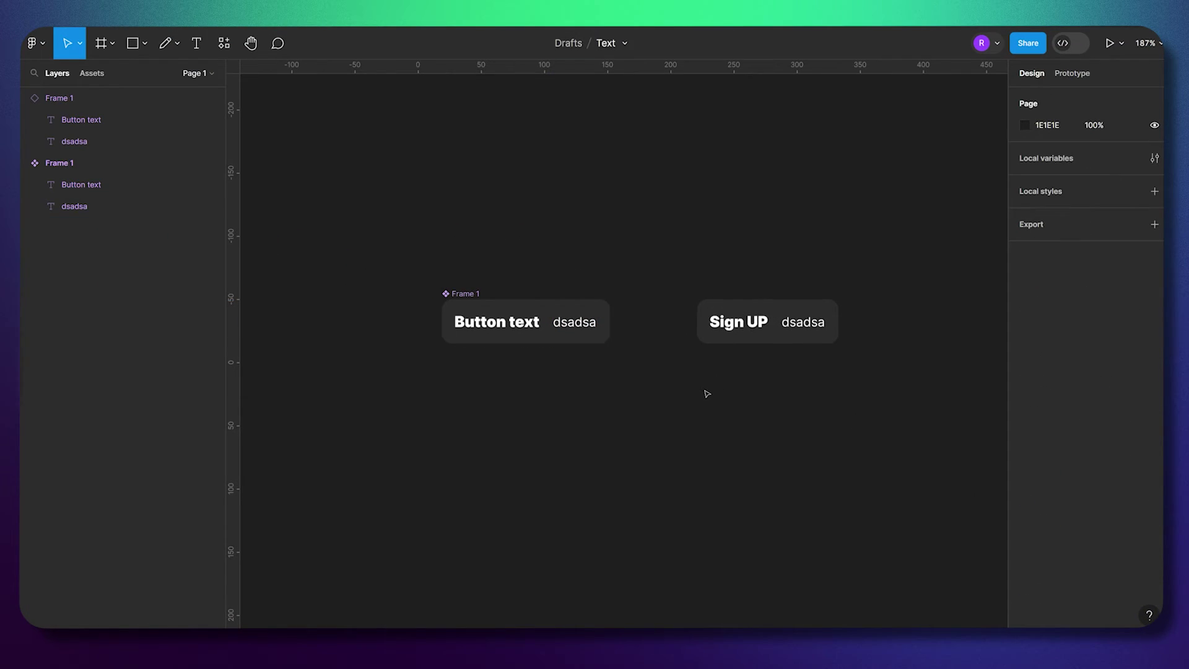
pyautogui.hotkey('ctrl', 'z')
pyautogui.hotkey('ctrl', 'z')
pyautogui.hotkey('ctrl', 'z')
pyautogui.hotkey('ctrl', 'z')
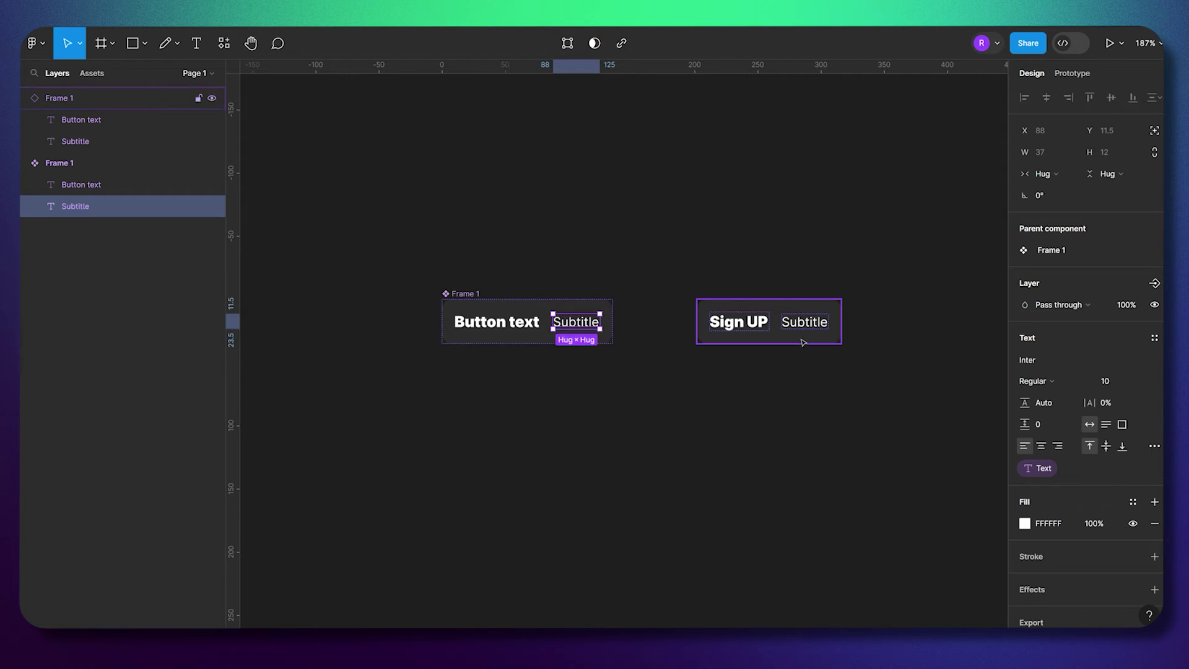
# Step: Set the Sign UP instance's Text property to 'Forgot?'
pyautogui.click(801, 341)
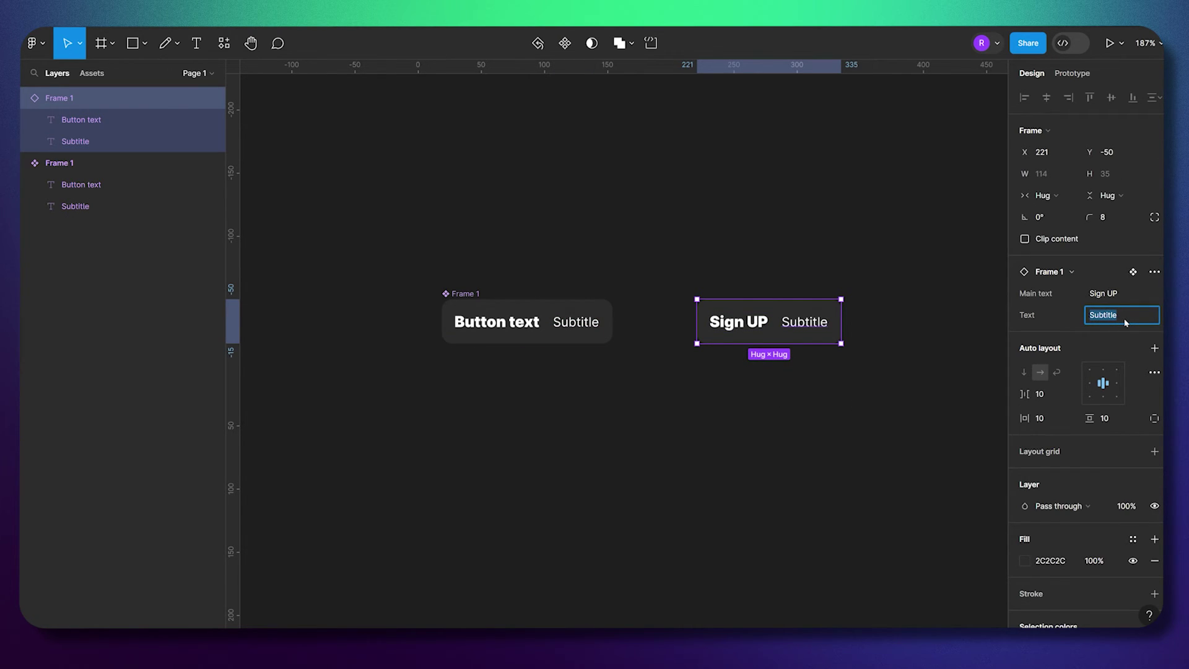
pyautogui.write('Forgot?')
pyautogui.press('Return')
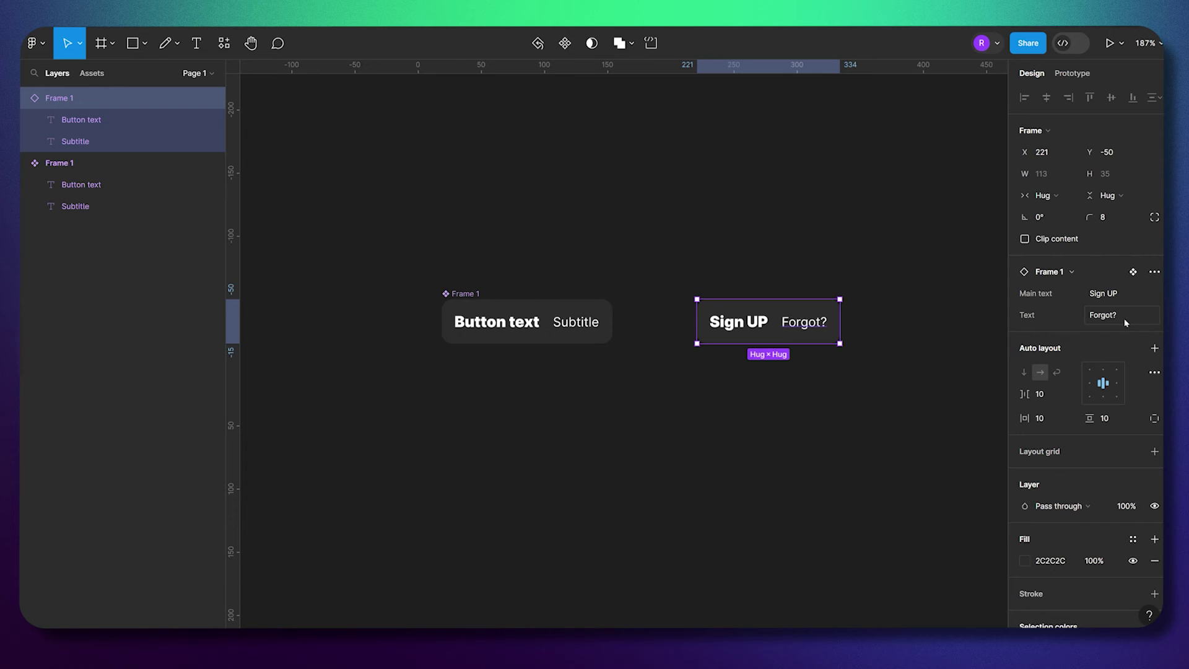
pyautogui.click(729, 396)
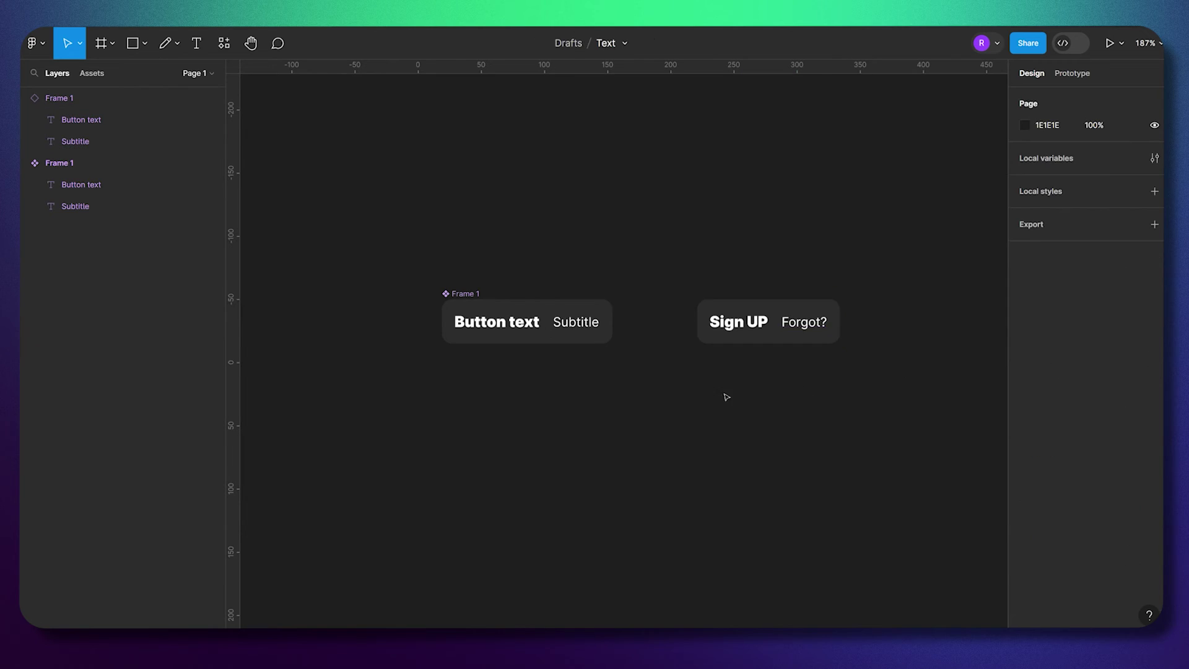
# Step: Retype the main component's subtitle text as 'dsadsadsa'
pyautogui.doubleClick(577, 327)
pyautogui.doubleClick(578, 327)
pyautogui.write('dsadsadsa')
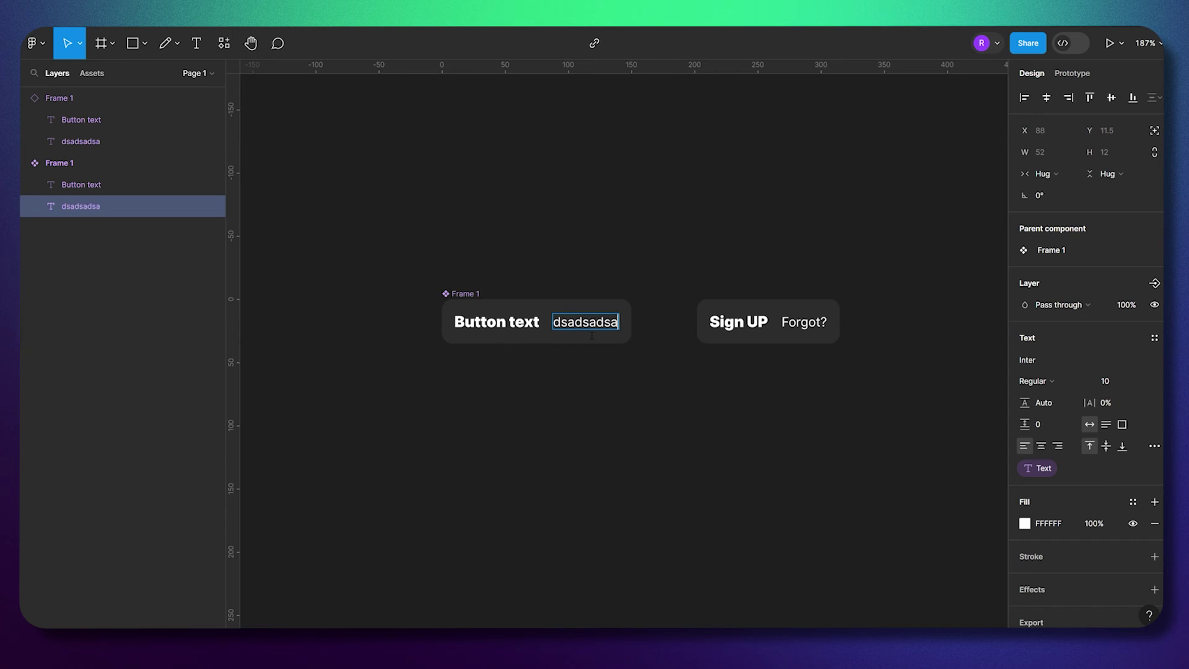
pyautogui.click(683, 381)
# Step: Circle 'Forgot?' on the Sign UP instance with the Pencil, then undo the mark
pyautogui.click(165, 43)
pyautogui.moveTo(840, 309)
pyautogui.mouseDown()
pyautogui.moveTo(815, 307)
pyautogui.moveTo(829, 347)
pyautogui.moveTo(804, 307)
pyautogui.moveTo(823, 323)
pyautogui.moveTo(764, 311)
pyautogui.moveTo(841, 313)
pyautogui.mouseUp()
pyautogui.hotkey('ctrl', 'z')
pyautogui.hotkey('ctrl', 'z')
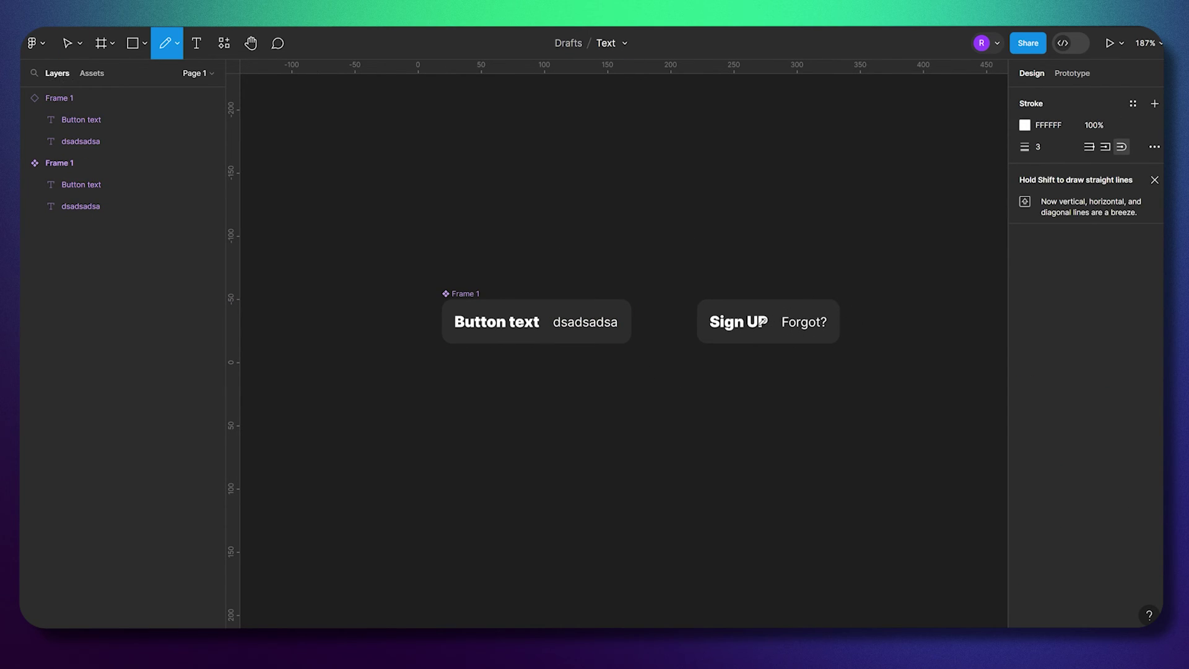
pyautogui.press('Escape')
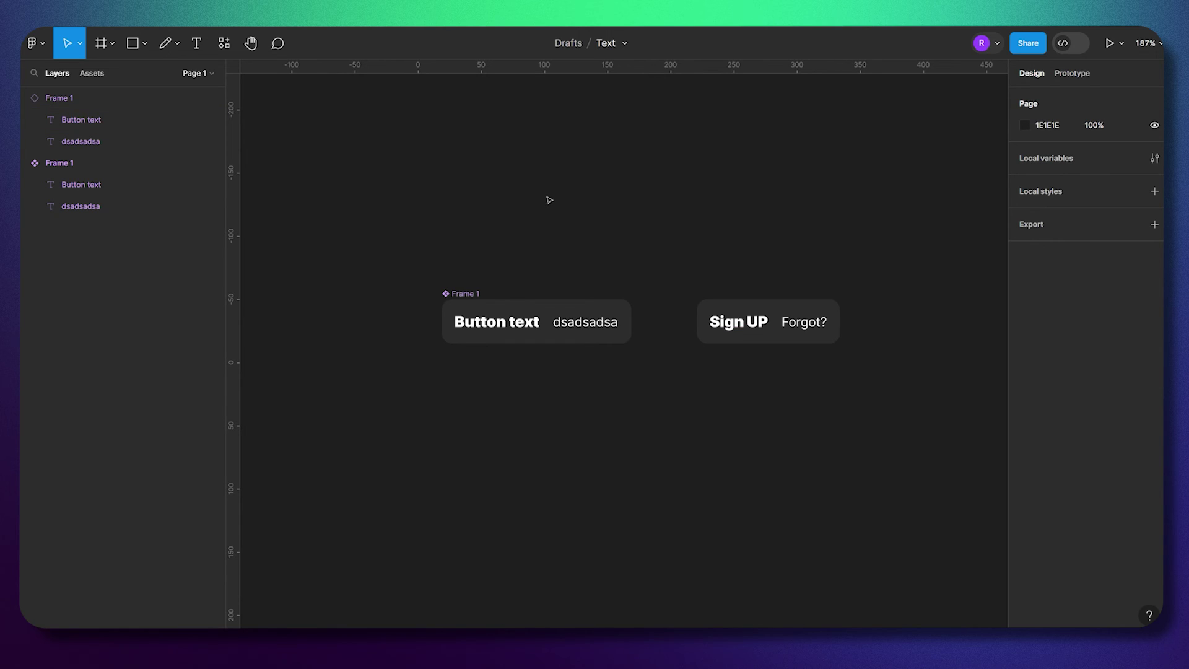